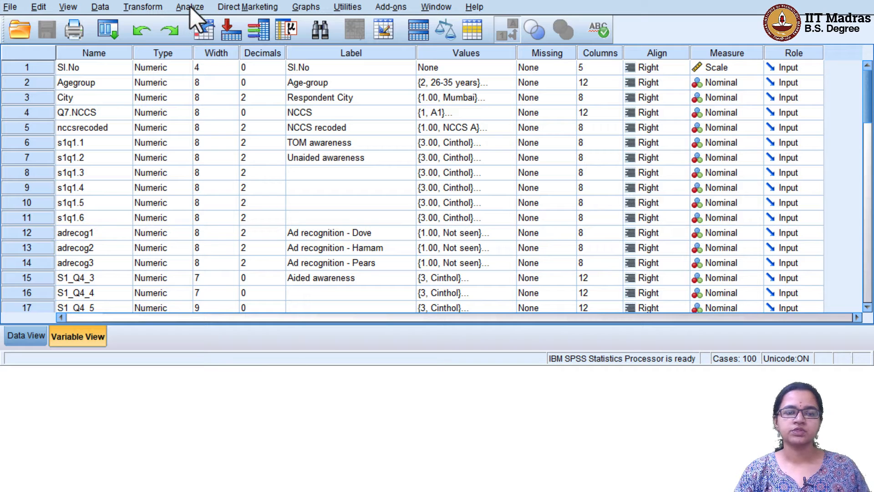
Open the Custom Tables builder from Analyze > Custom Tables and move its dialog higher on screen
left_click(190, 7)
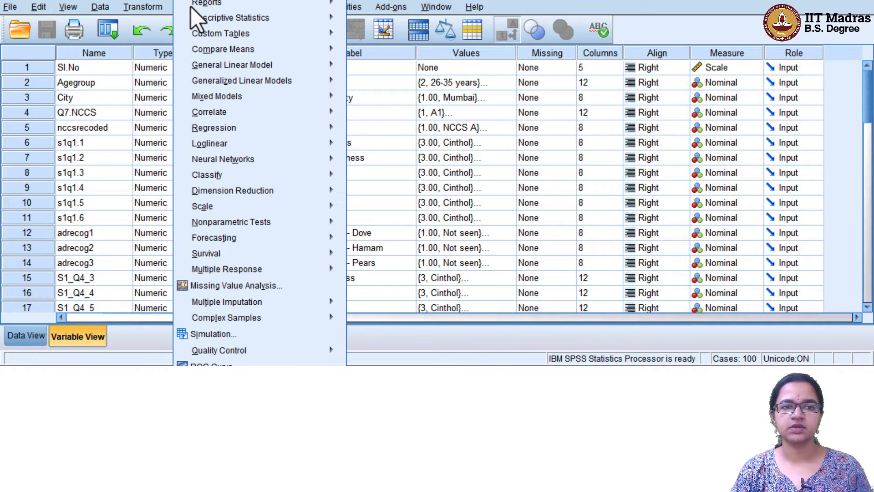
mouse_move(212, 37)
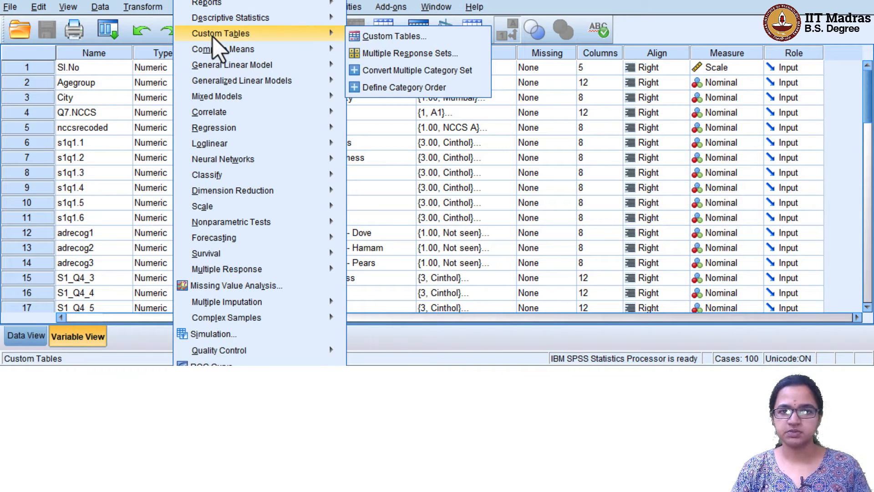
left_click(390, 37)
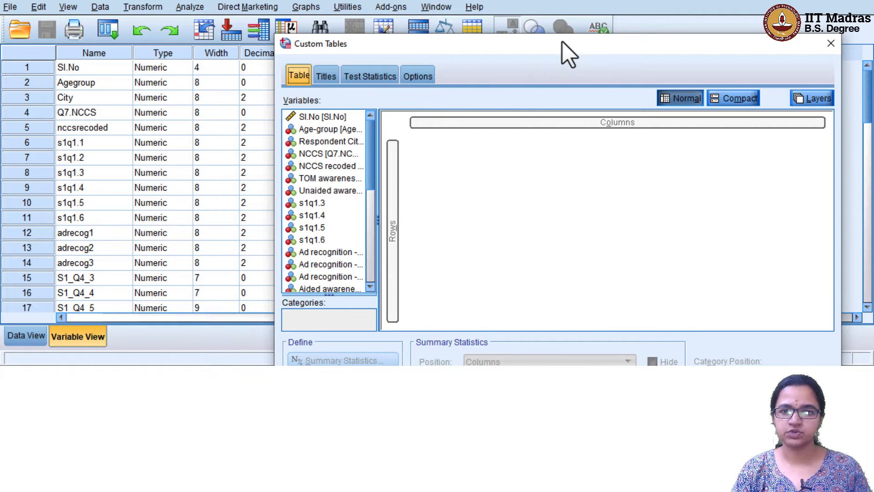
left_click_drag(561, 48, 507, 0)
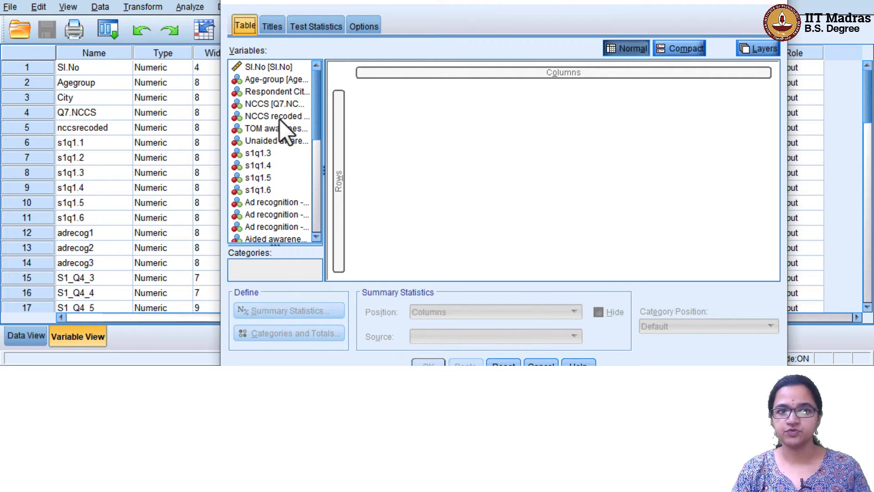
Place Age-group in the table rows, briefly trying it in columns before moving it back
left_click(266, 81)
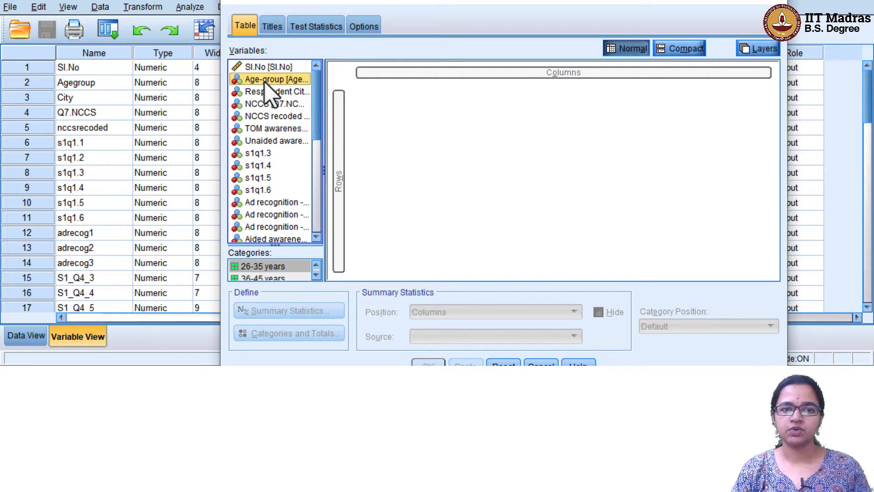
left_click_drag(264, 84, 356, 154)
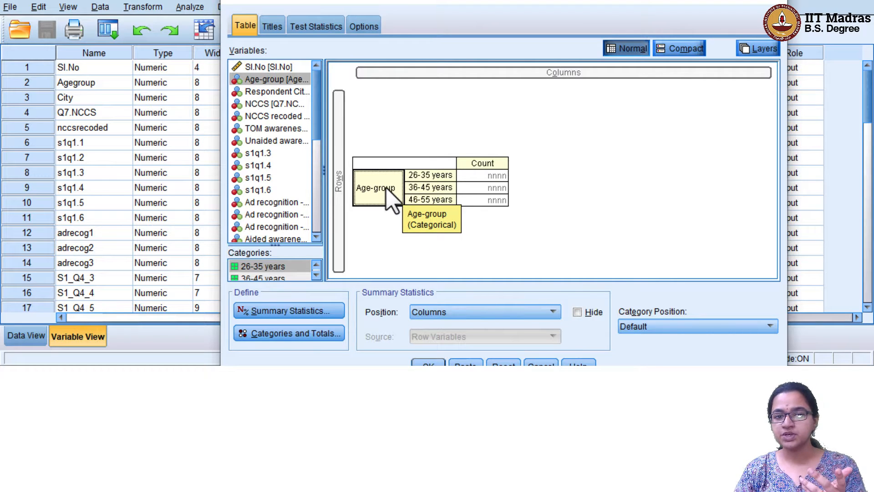
left_click_drag(384, 189, 426, 75)
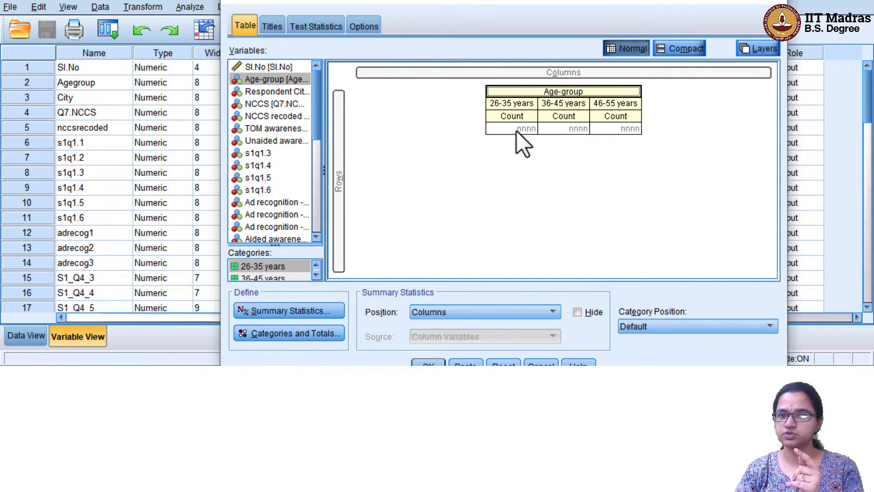
left_click_drag(567, 93, 347, 175)
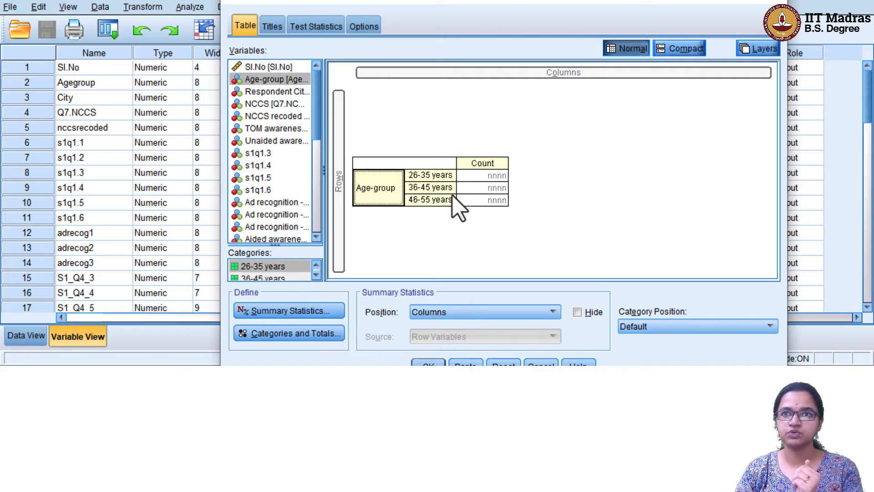
Add a Total category for Age-group and run the table, giving counts 124, 57, 19 and Total 200
left_click(300, 311)
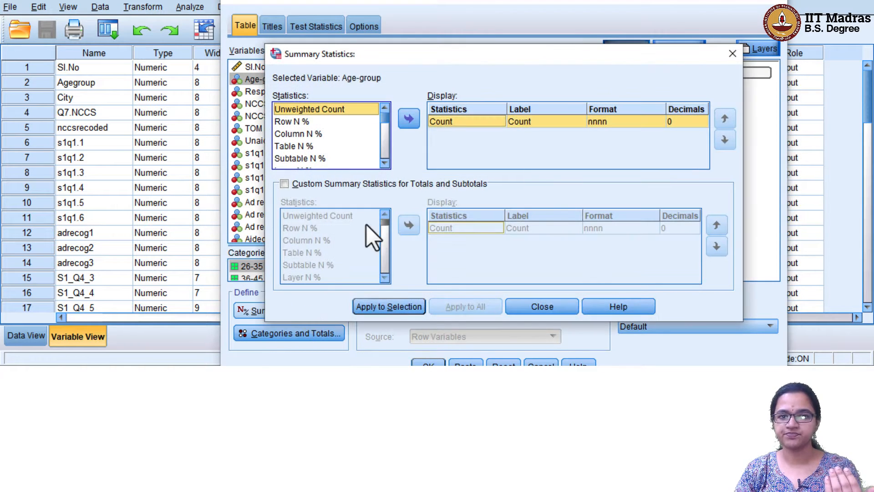
left_click(732, 53)
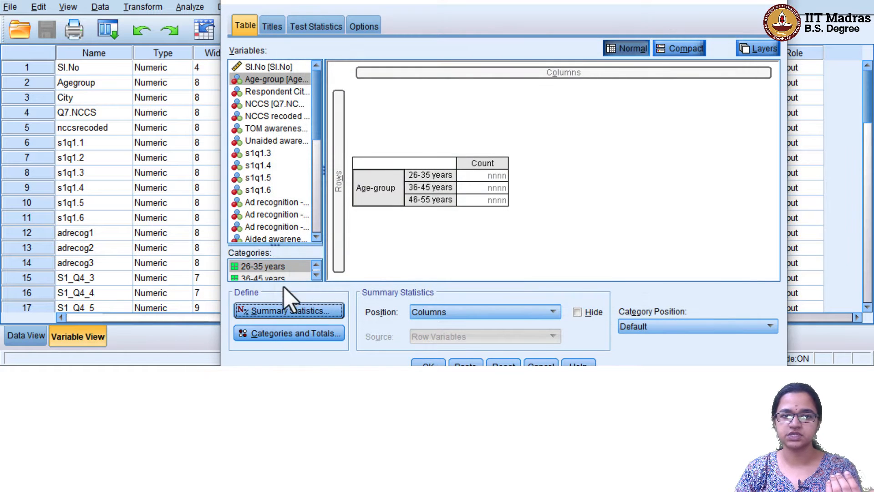
left_click(292, 335)
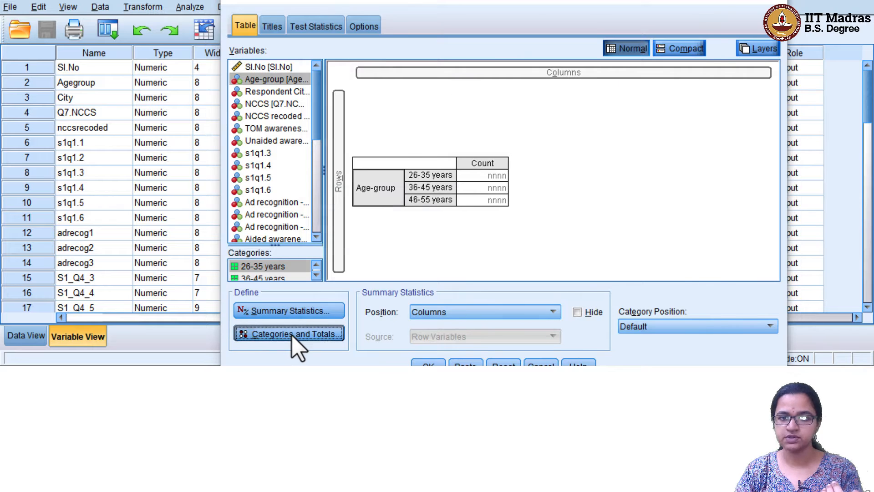
left_click(605, 171)
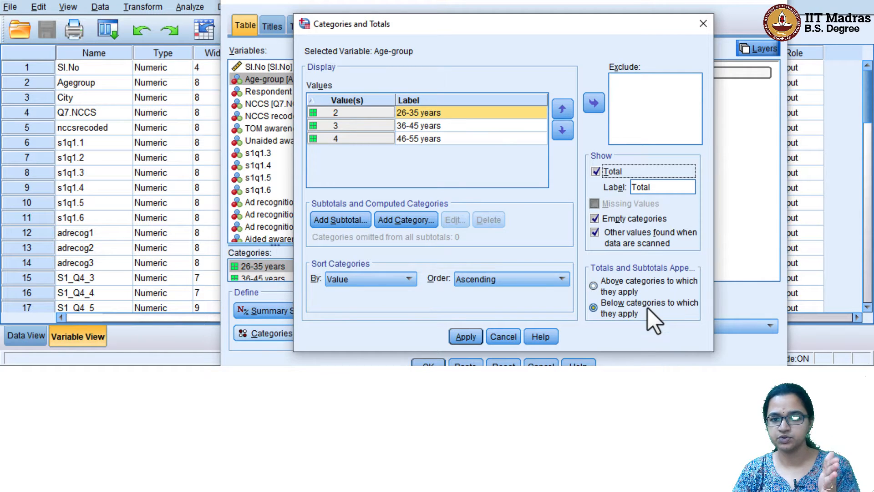
left_click(465, 336)
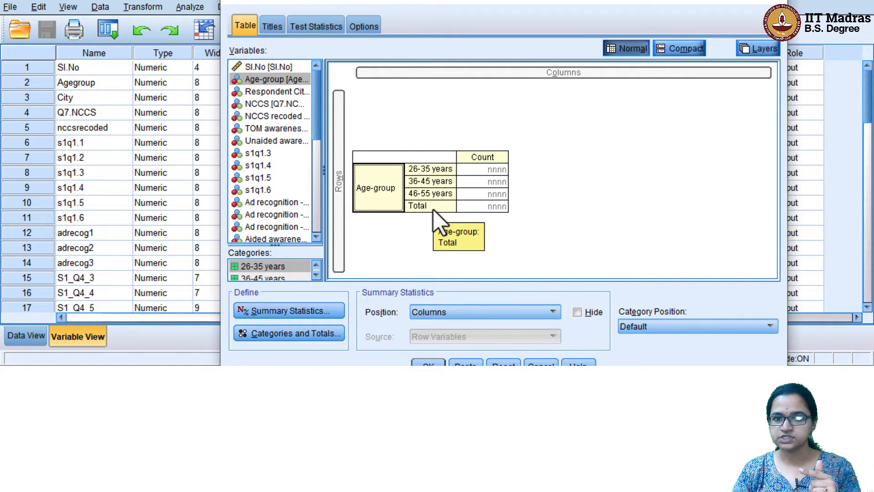
left_click(431, 363)
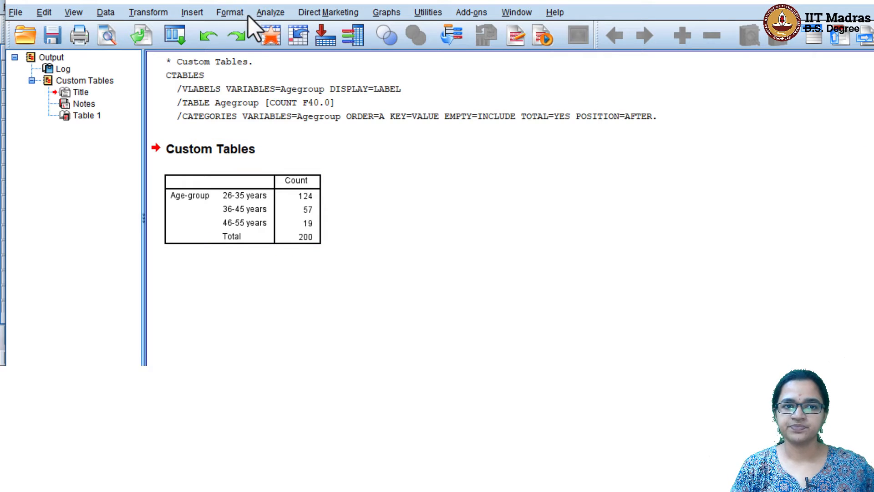
Review the Age-group output table (124, 57, 19, Total 200) without choosing another analysis
left_click(272, 14)
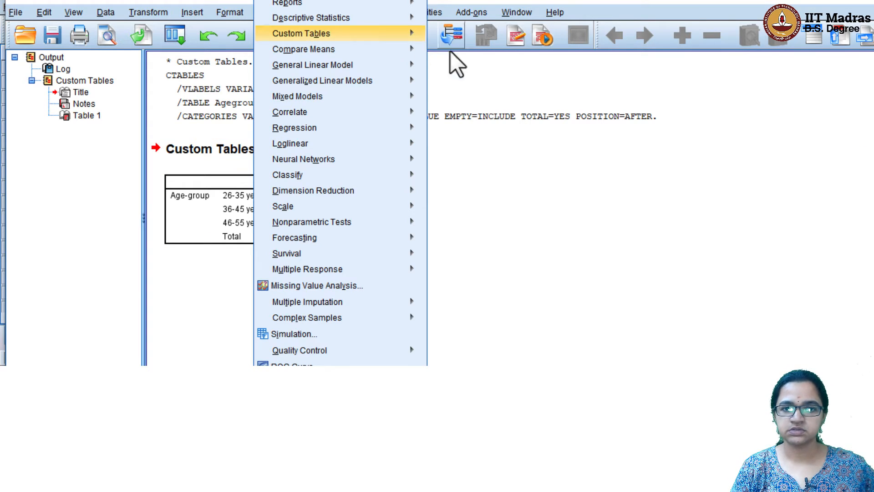
left_click(544, 230)
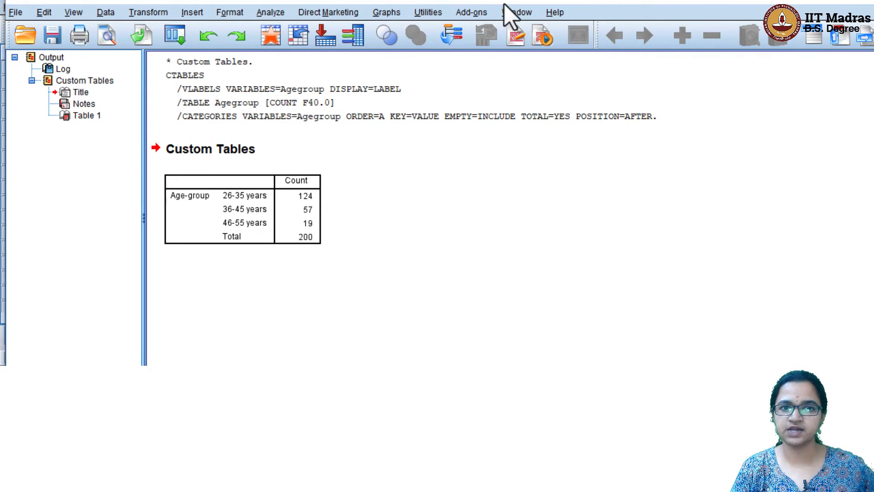
Reopen Custom Tables with the earlier Age-group layout and select Age-group in the preview
left_click(270, 12)
mouse_move(312, 37)
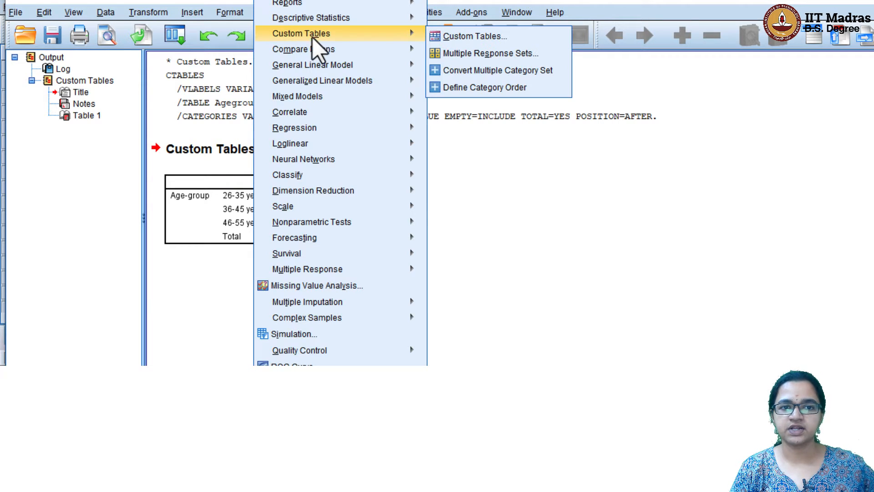
left_click(485, 38)
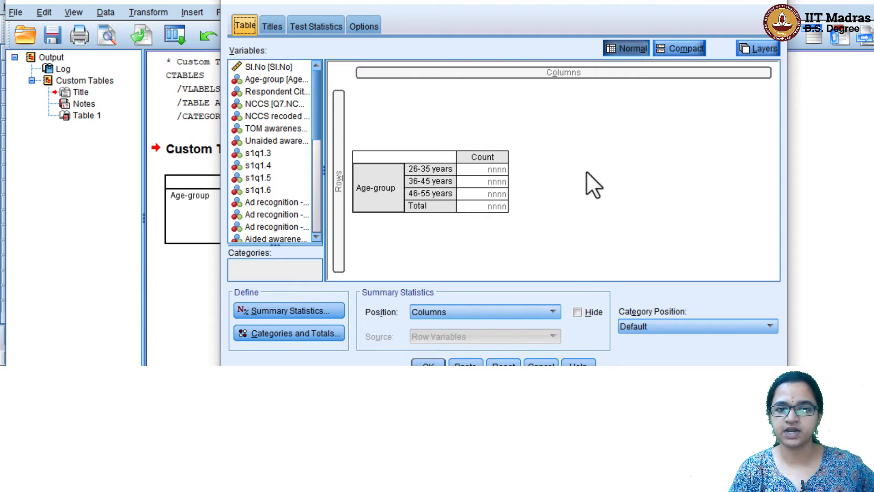
left_click(384, 179)
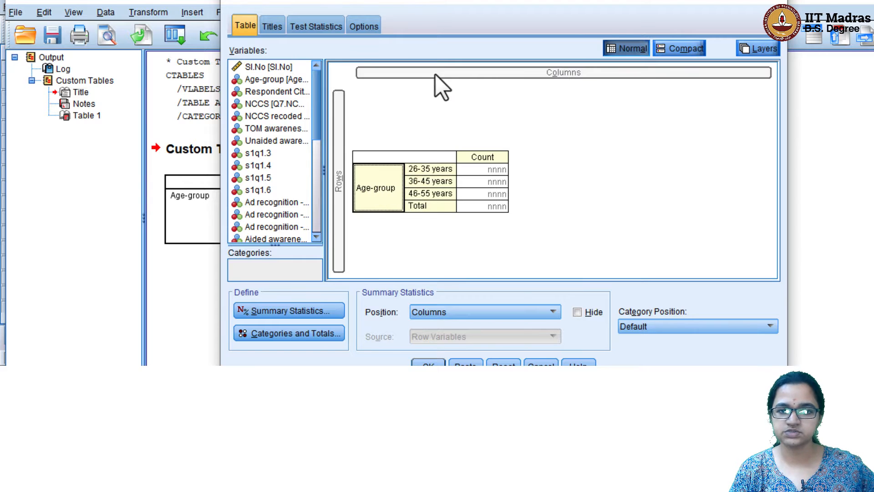
Add Column N % with 0 decimals in nnnn% format beside Count for Age-group, then run it
left_click(275, 311)
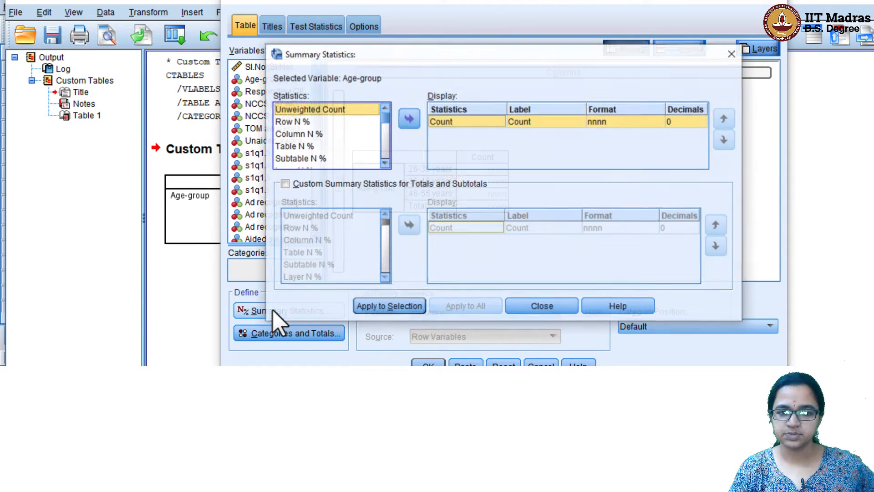
left_click(311, 134)
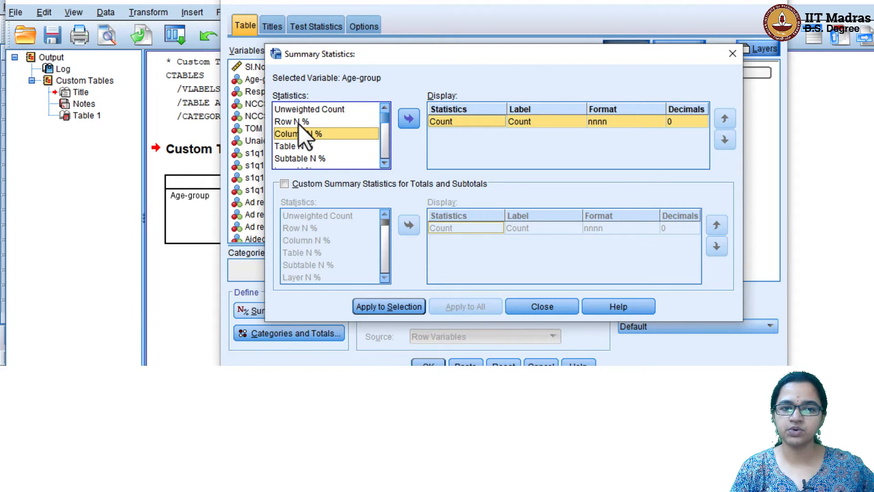
left_click(307, 150)
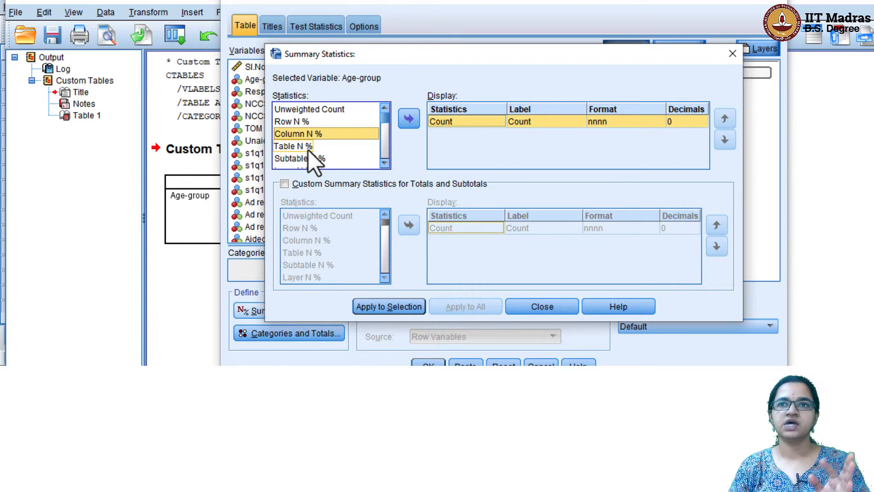
left_click(327, 135)
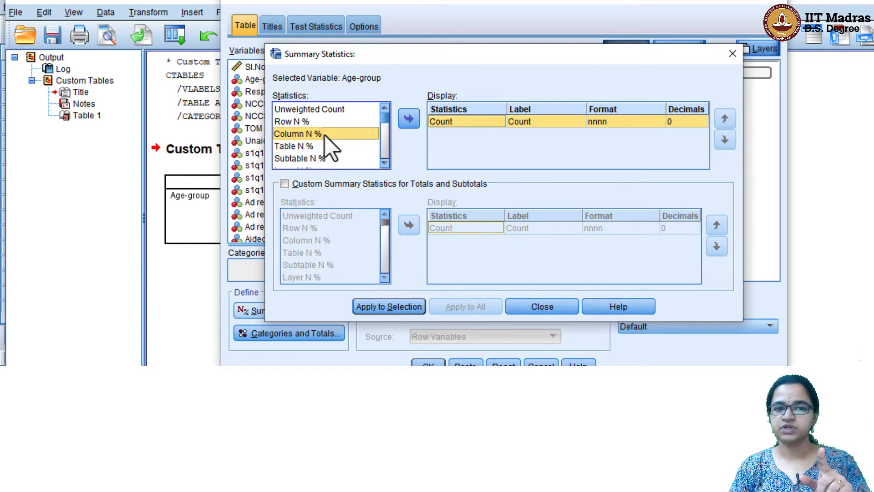
left_click(408, 119)
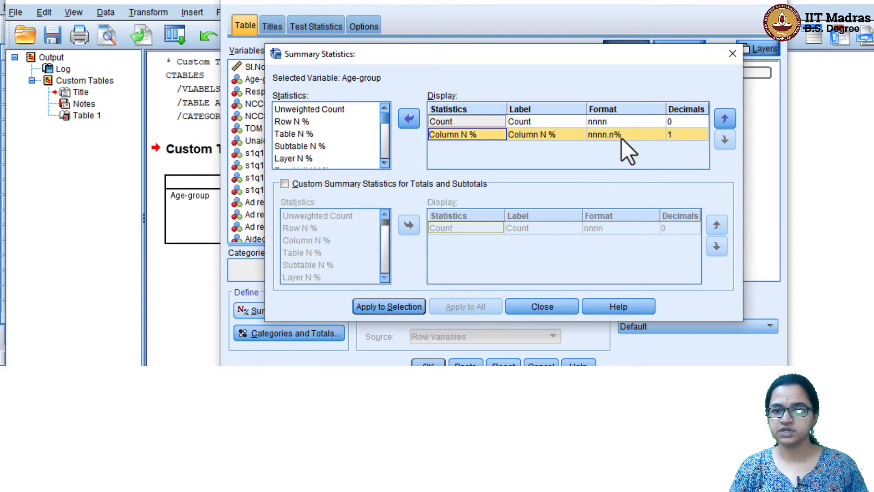
left_click(686, 136)
left_click(701, 137)
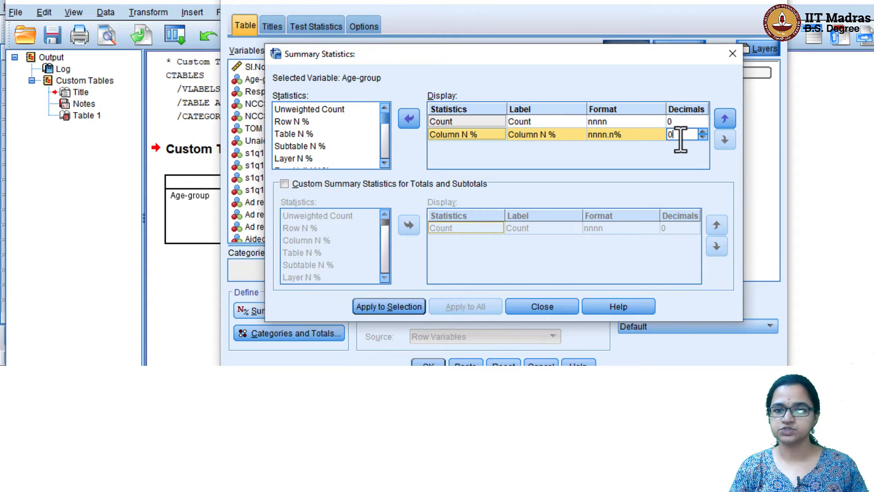
left_click(627, 135)
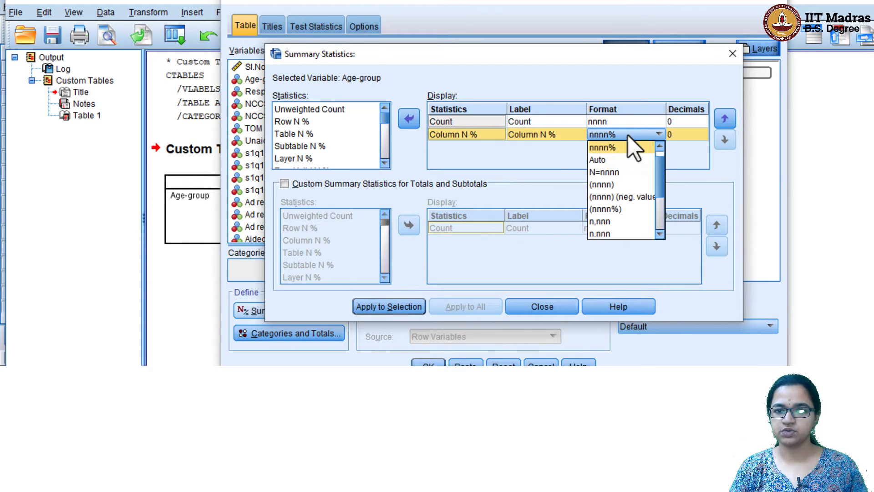
left_click(655, 144)
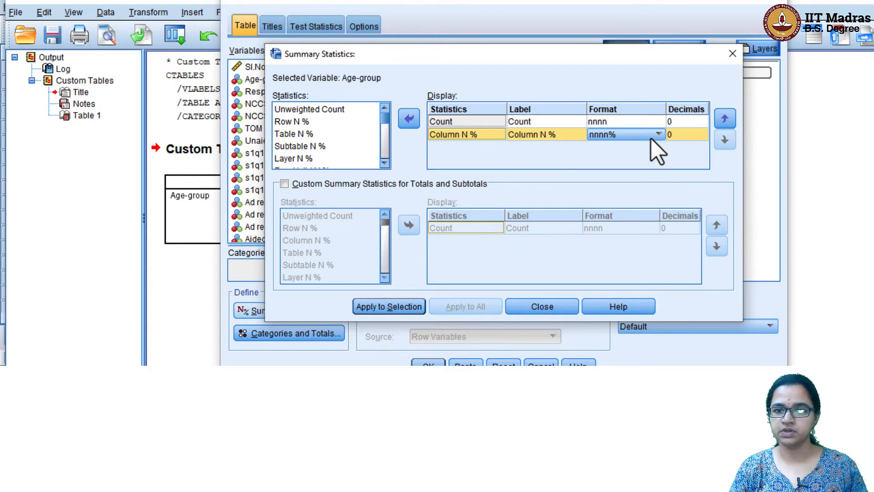
left_click(396, 309)
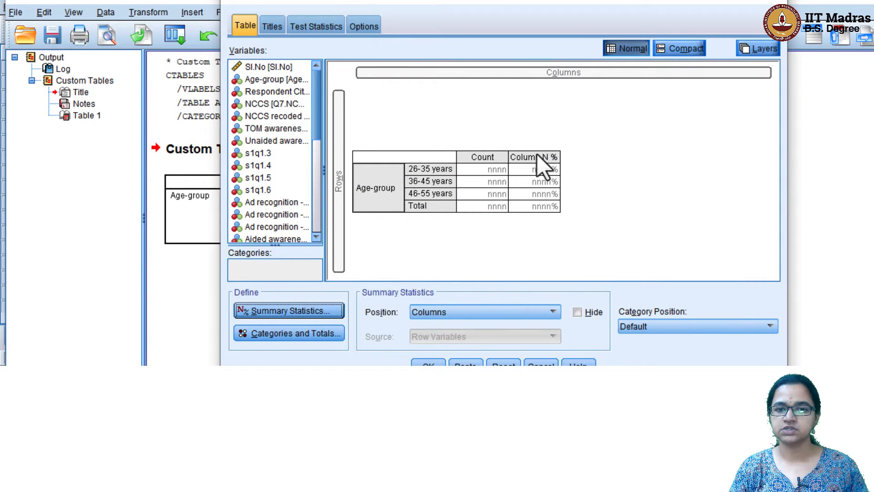
left_click(428, 364)
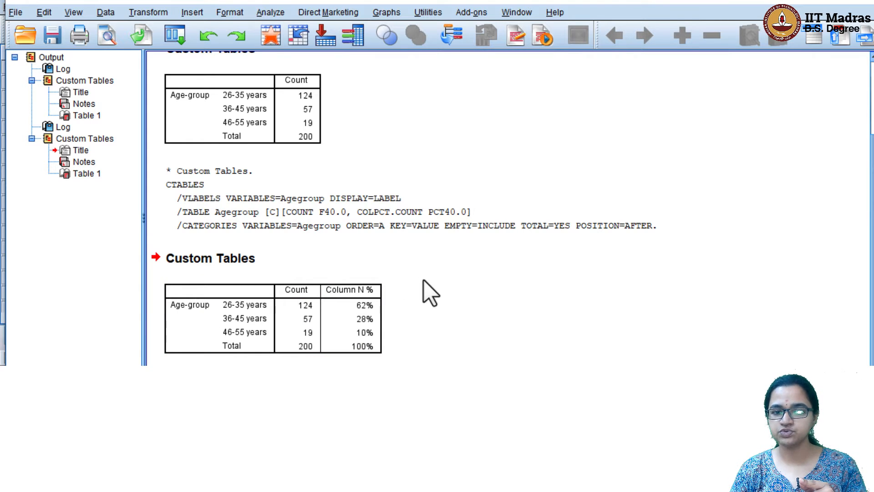
Deselect the second Age-group table showing Column N % of 62%, 28%, 10% and 100%
left_click(166, 279)
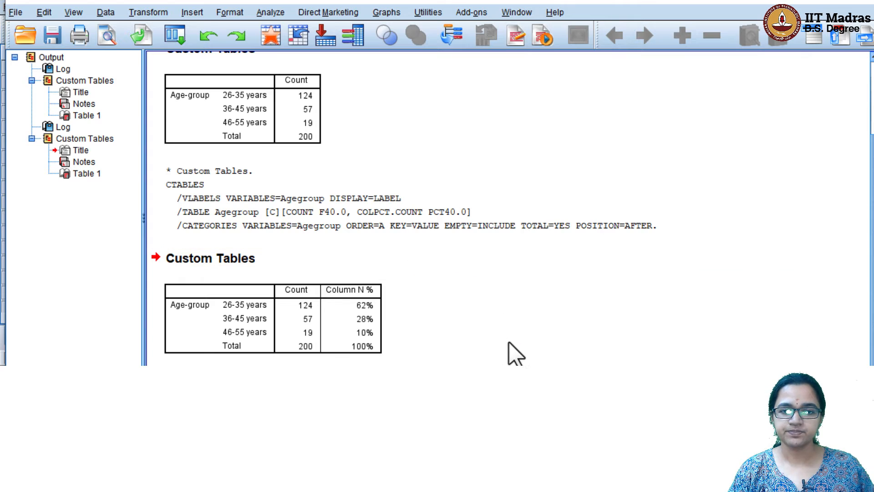
Reopen Custom Tables and replace Age-group in the rows with the Unaided awareness set
left_click(283, 14)
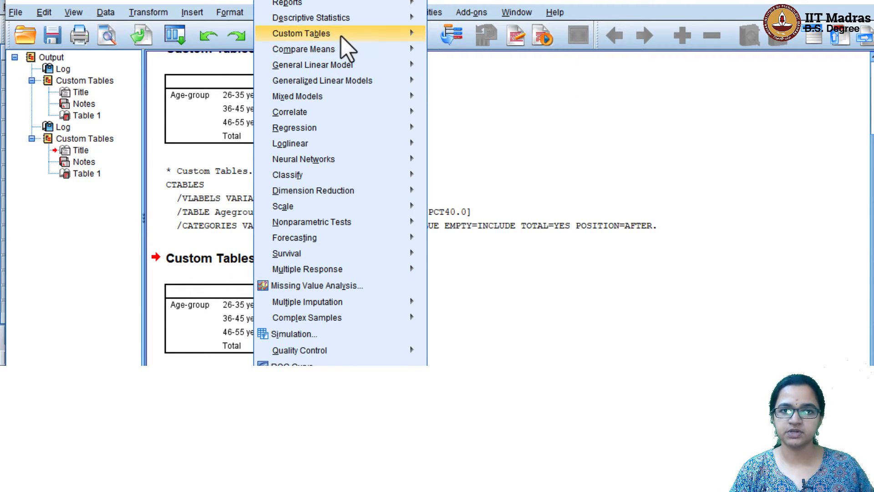
mouse_move(342, 35)
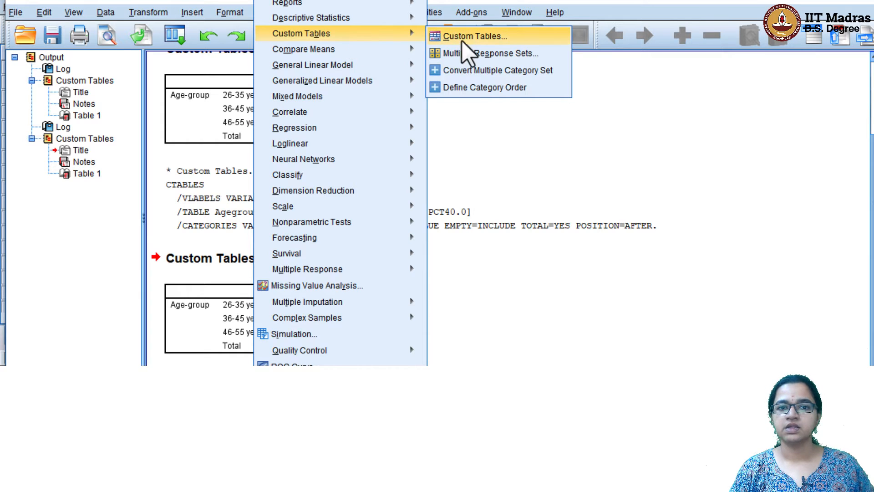
left_click(484, 38)
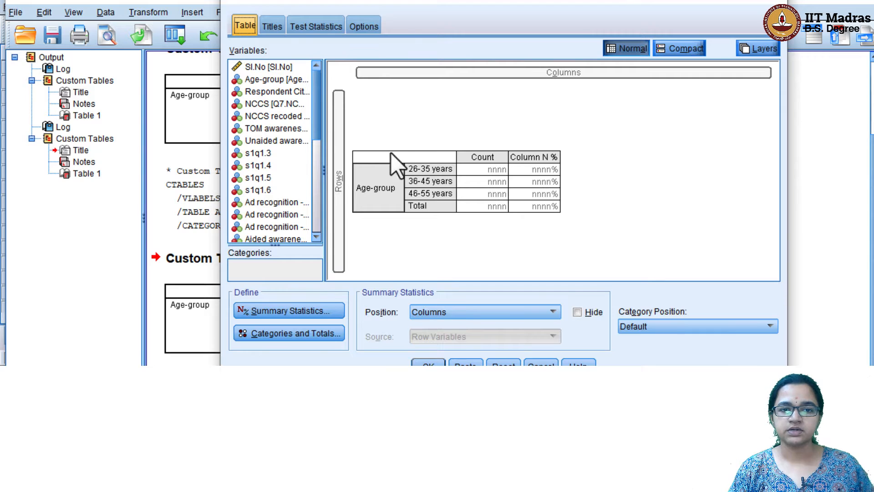
left_click_drag(381, 176, 286, 177)
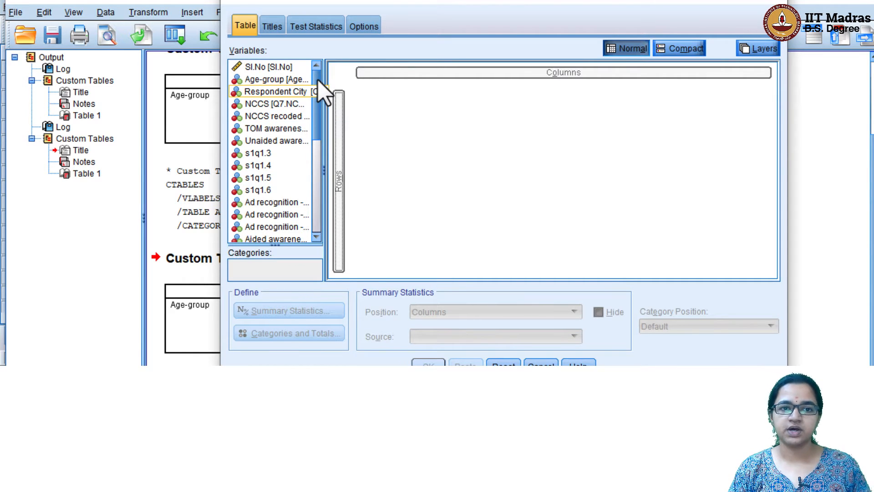
scroll(320, 111, "down", 2)
scroll(318, 101, "down", 2)
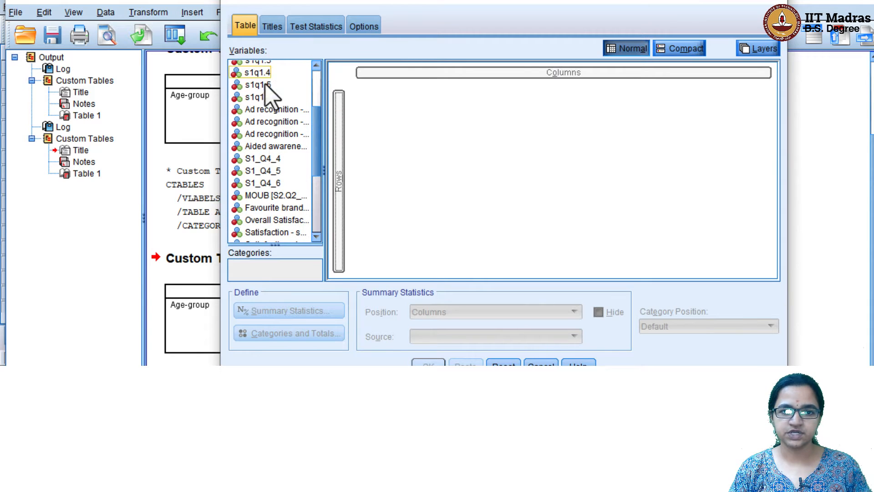
left_click_drag(318, 121, 317, 201)
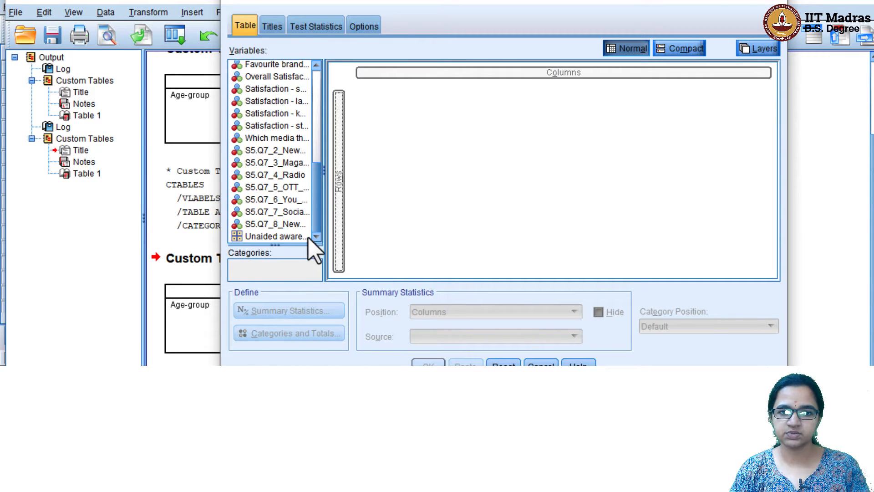
left_click_drag(324, 165, 417, 166)
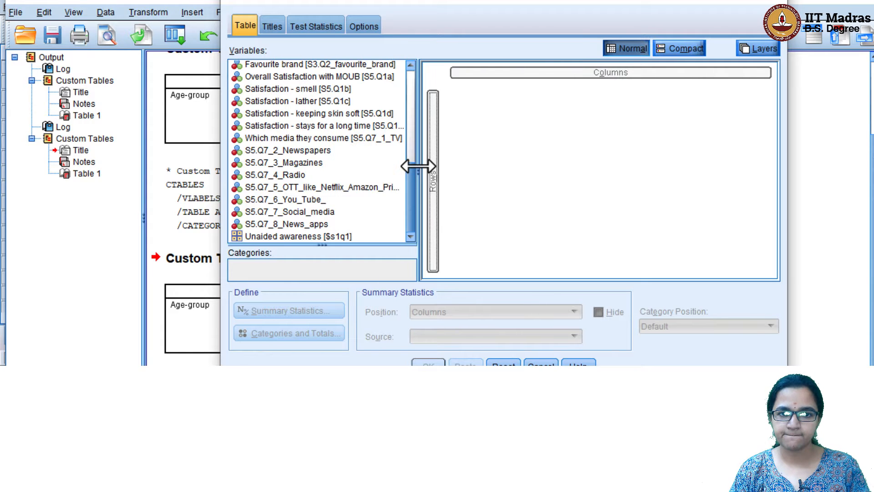
left_click(349, 239)
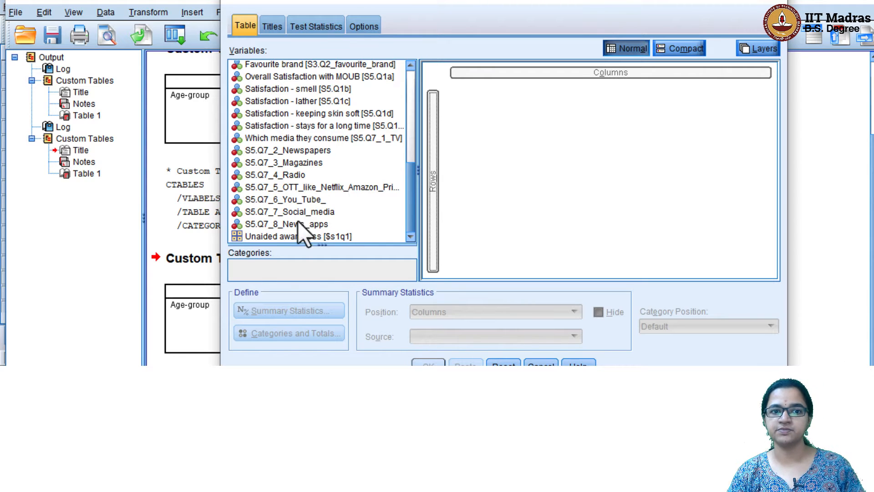
left_click_drag(314, 237, 444, 214)
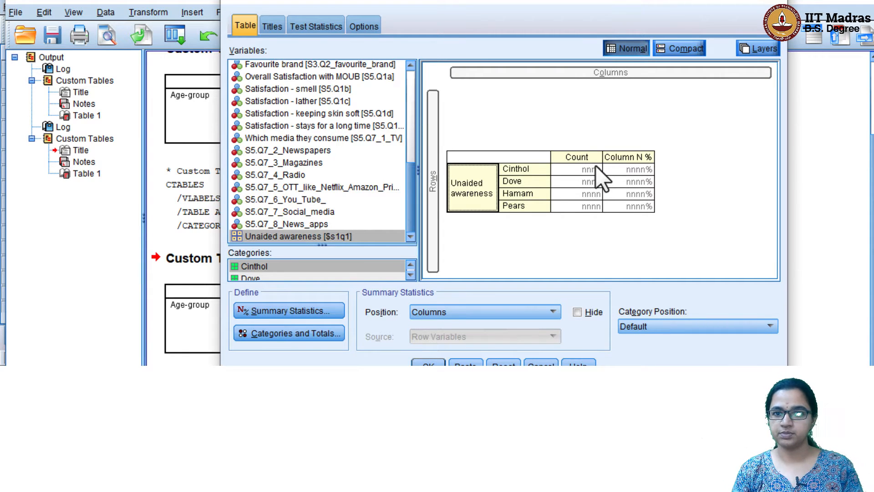
Add a Total row for the Unaided awareness brands and run the table
left_click(315, 336)
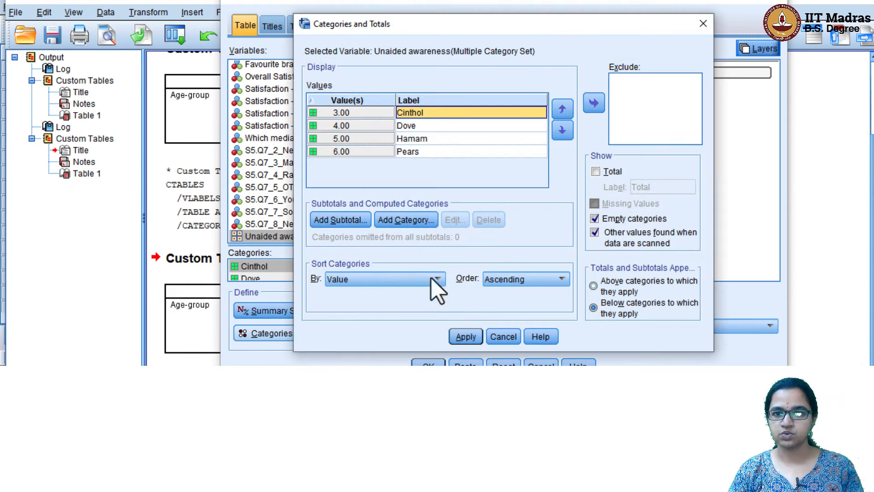
left_click(605, 172)
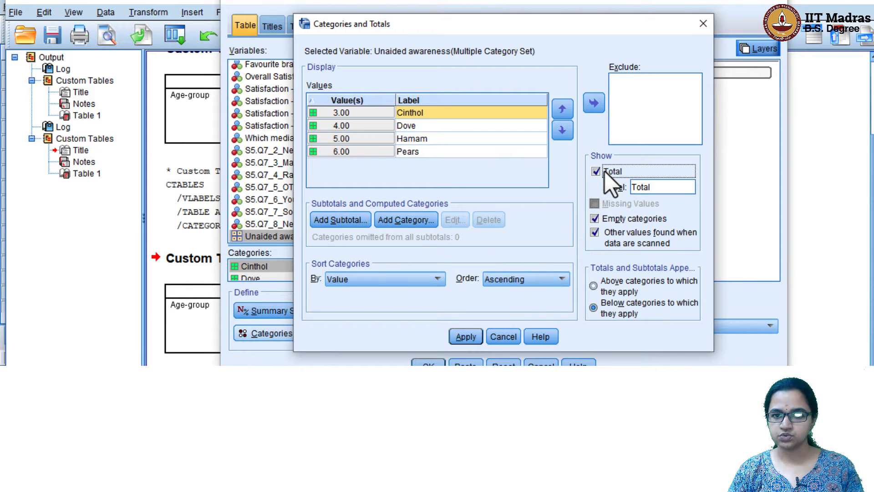
left_click(466, 337)
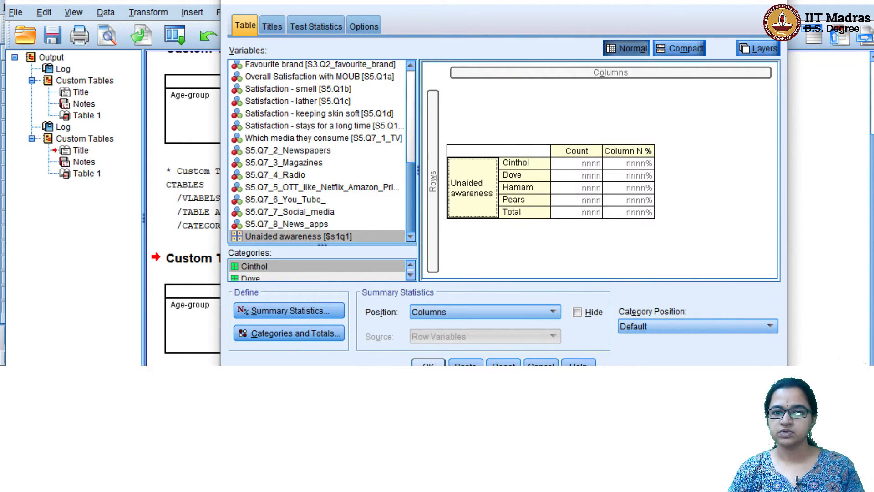
left_click(428, 363)
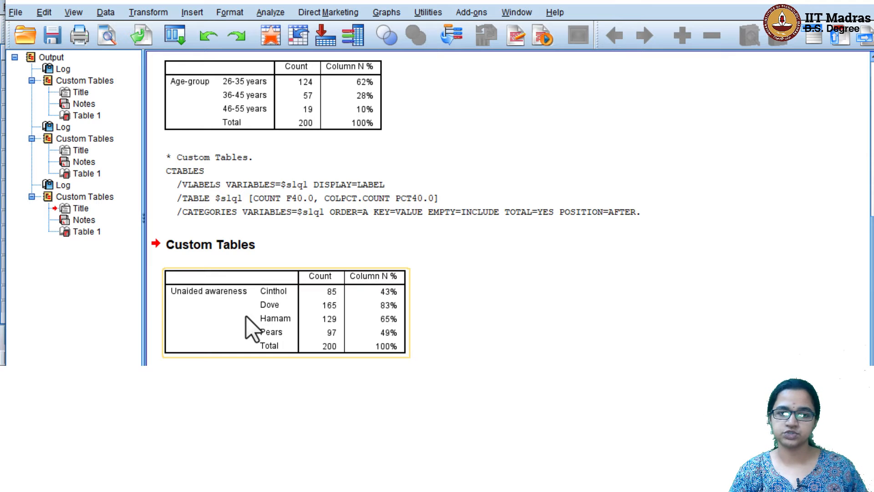
Open Multiple Response Sets and add TOM awareness through s1q1.6 to the set's variables
left_click(271, 12)
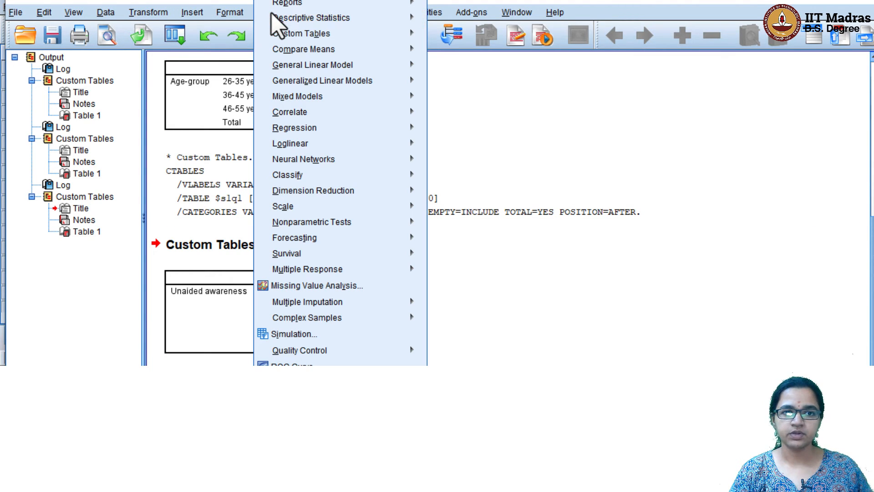
mouse_move(313, 37)
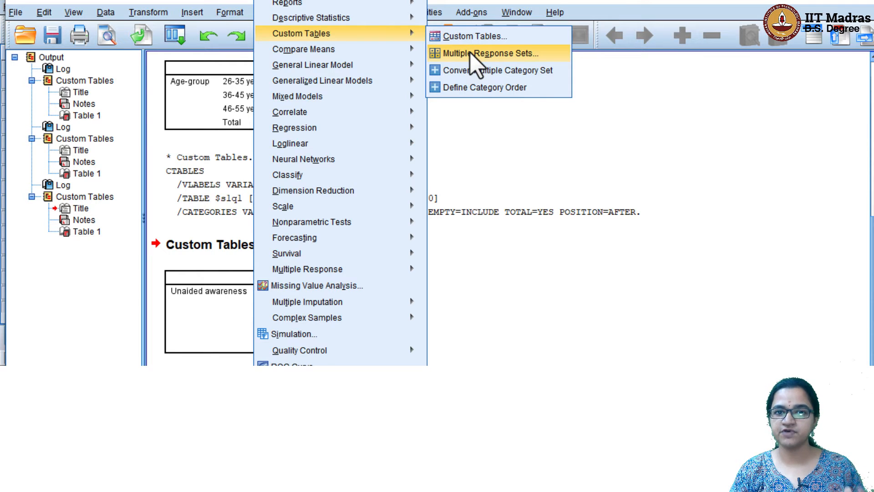
left_click(474, 63)
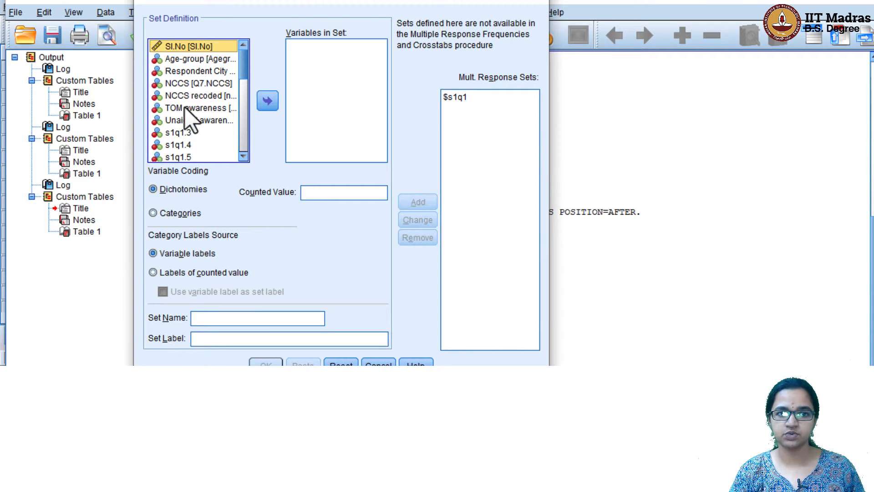
left_click(192, 109)
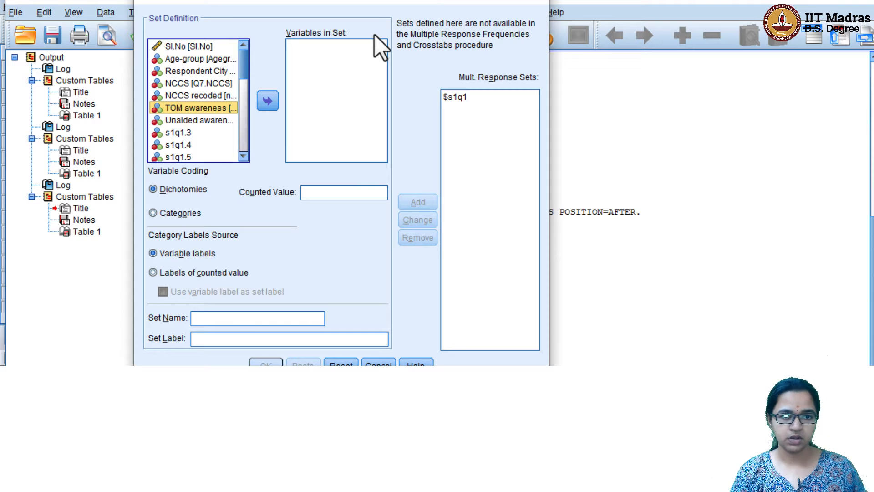
key("shift+Down")
key("shift+Down")
key("shift+Down")
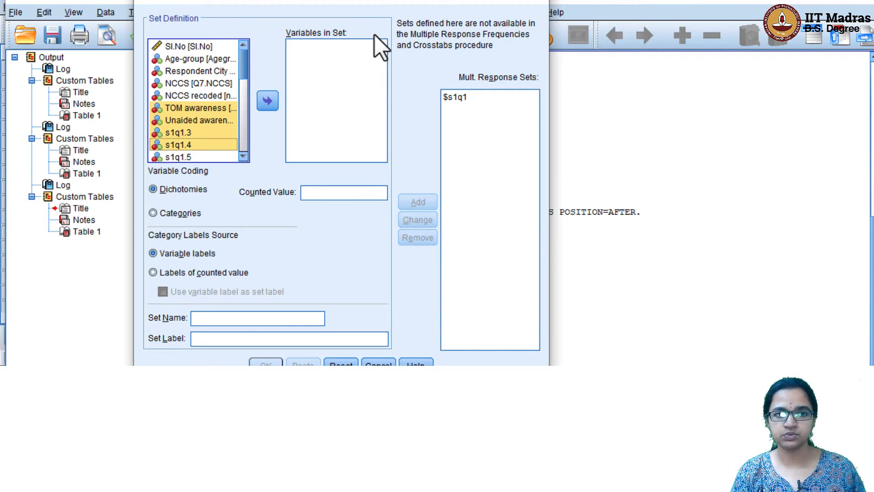
key("shift+Down")
key("shift+Down")
key("shift+Down")
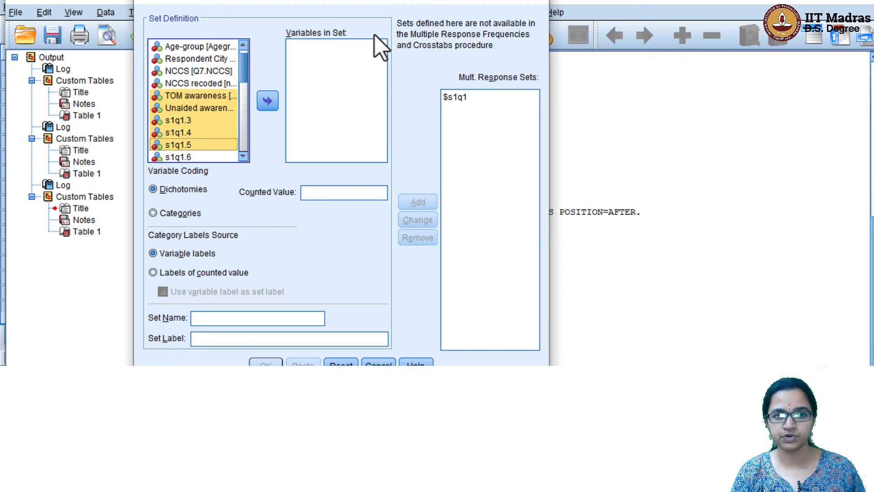
key("shift+Up")
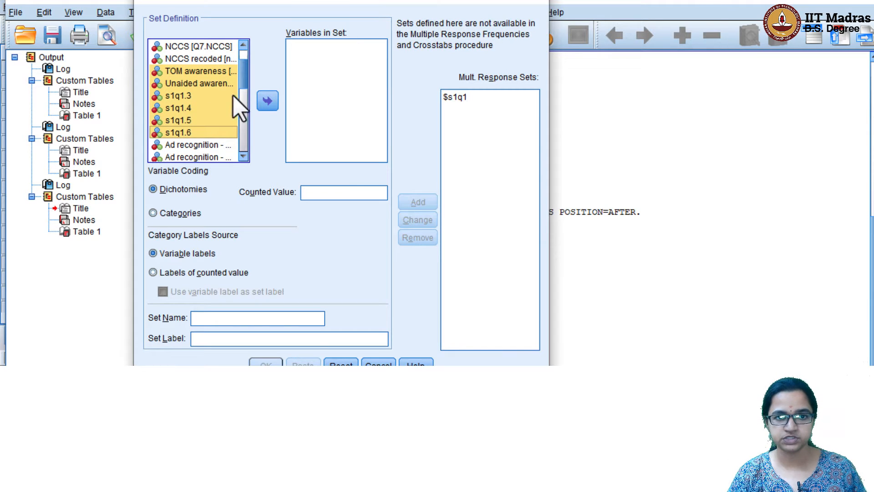
left_click(267, 100)
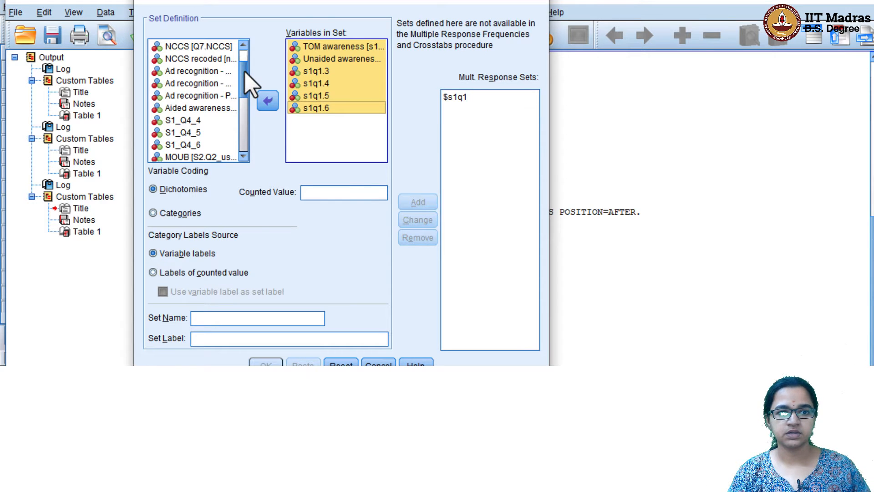
Add Aided awareness through S1_Q4_6 to the set and code it as Categories
mouse_move(246, 72)
left_mouse_down()
mouse_move(249, 103)
mouse_move(250, 88)
left_mouse_up()
left_click(199, 55)
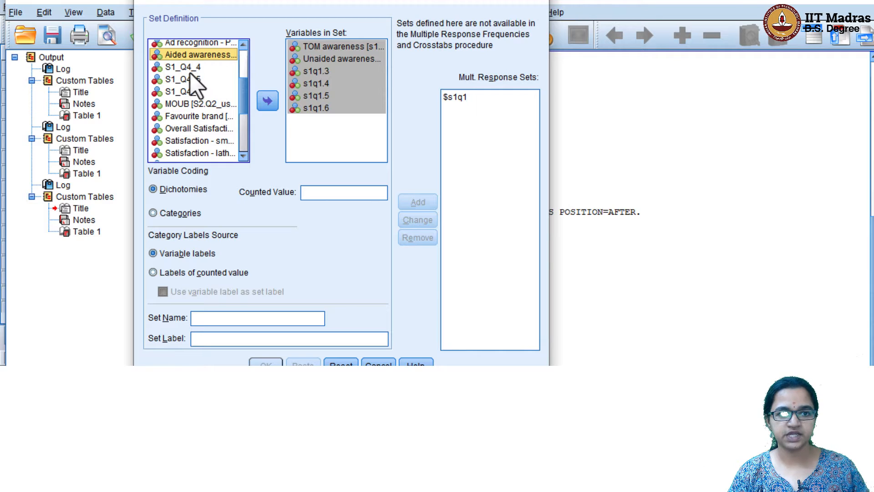
left_click_drag(194, 73, 191, 93)
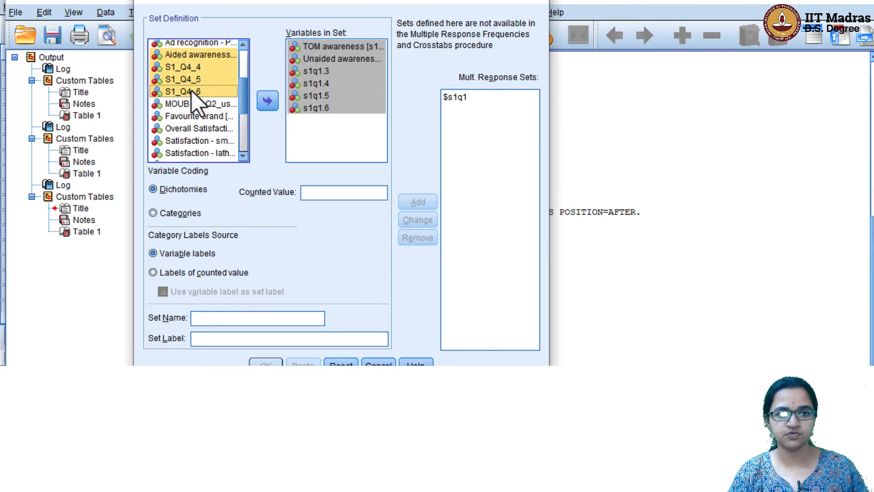
left_click(267, 101)
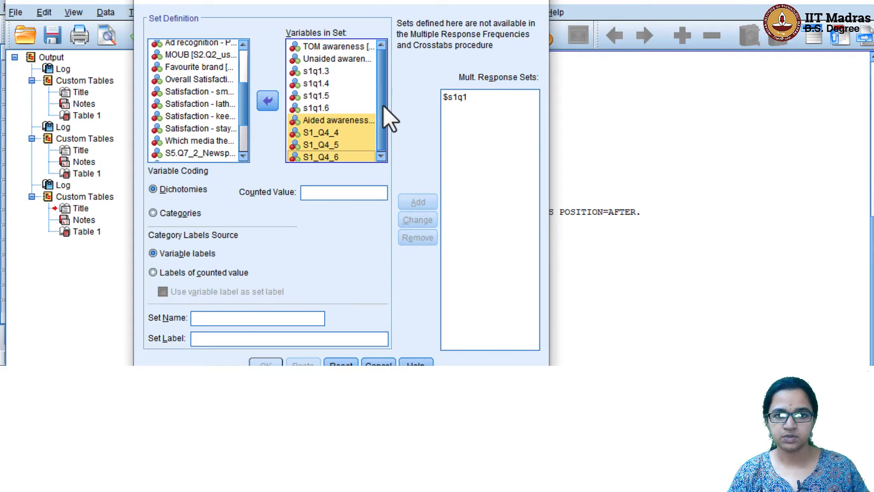
left_click_drag(383, 105, 384, 129)
left_click(174, 212)
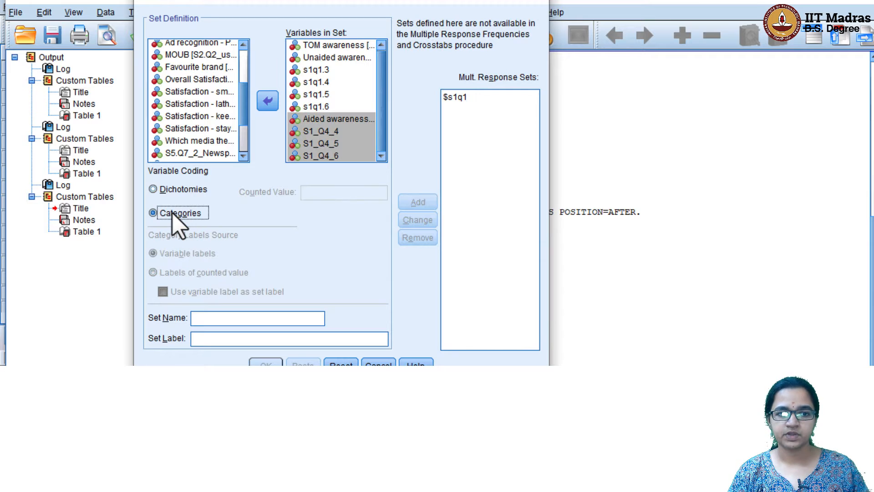
Name the set totaware with label 'Total awareness', add it to the list and confirm
left_click(230, 304)
type("t")
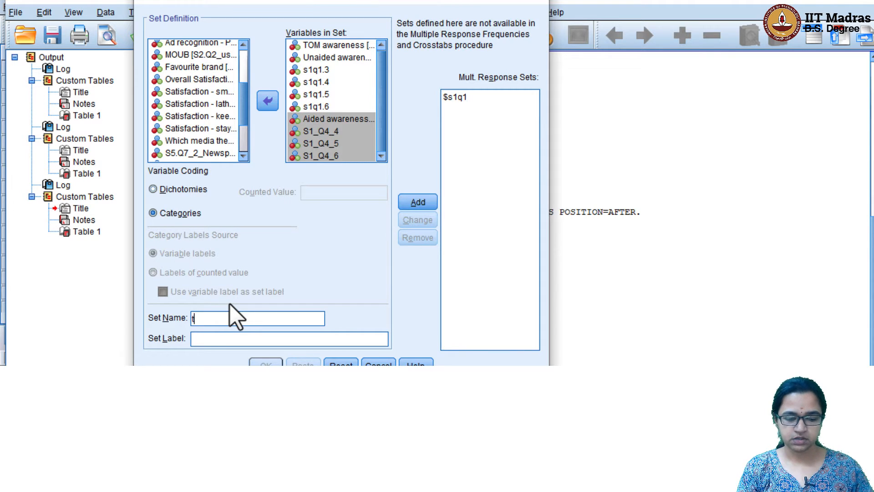
type("otawa")
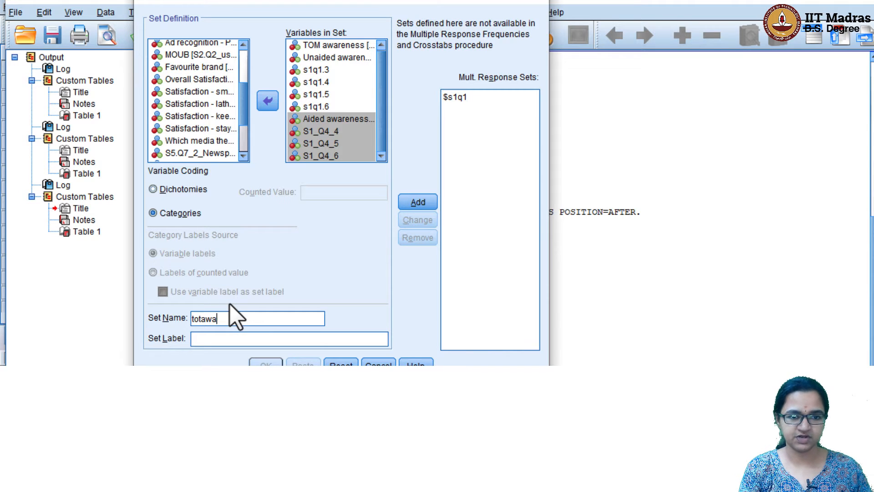
type("re")
key("Tab")
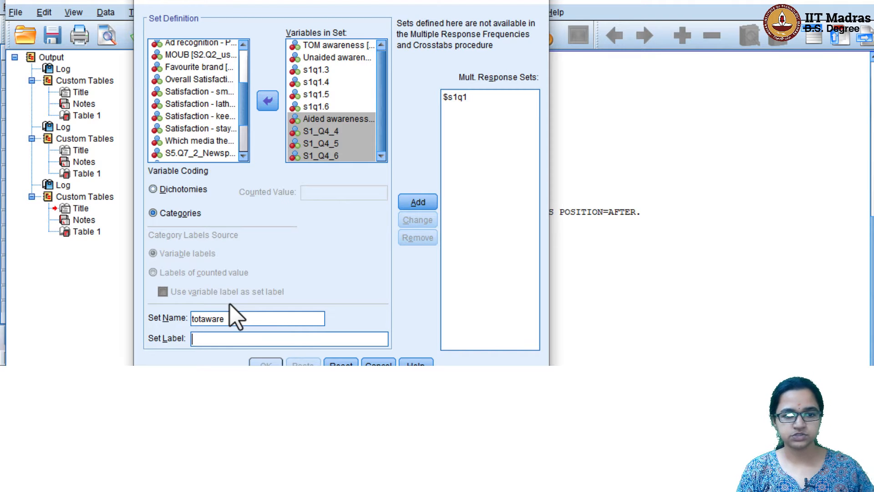
type("T")
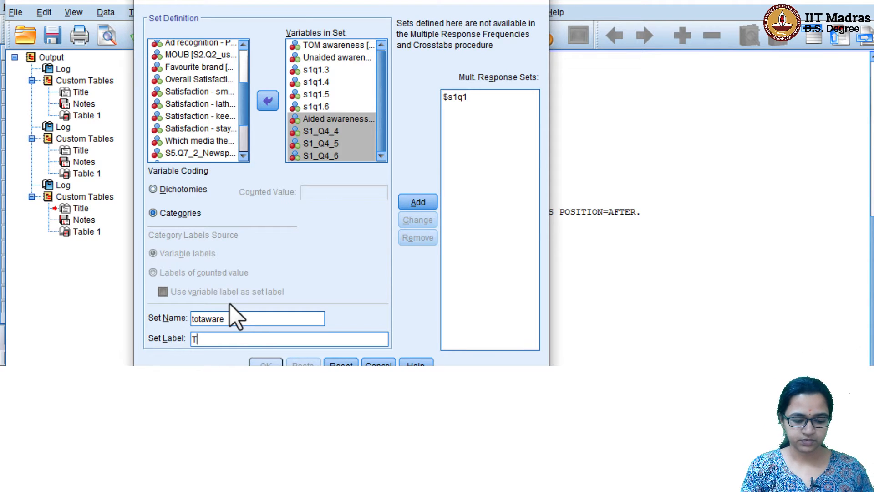
type("otal awareness")
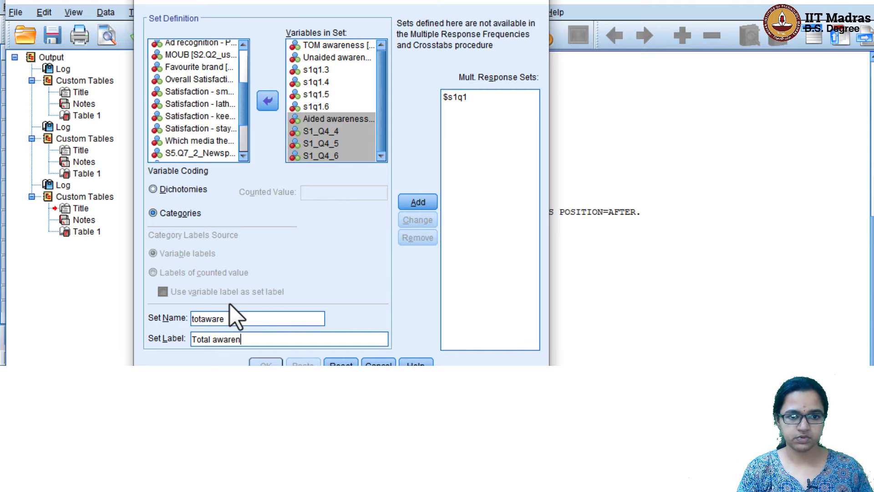
left_click(409, 202)
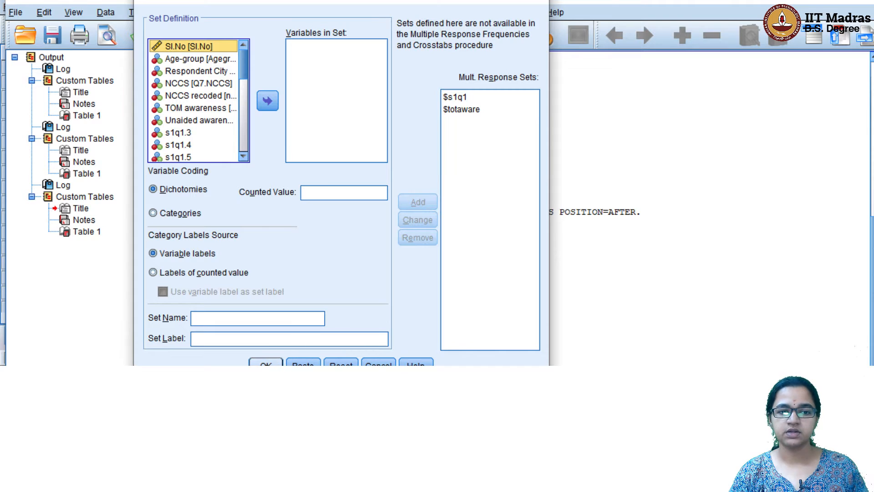
left_click(266, 363)
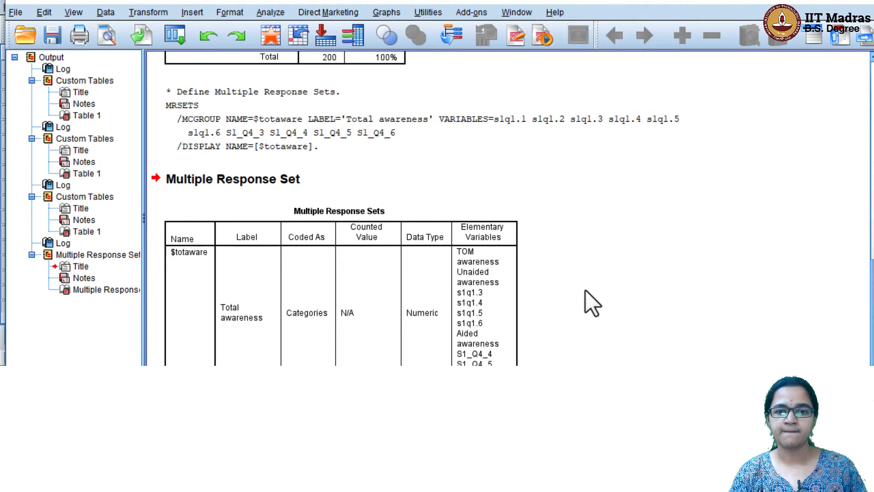
Start a new custom table with the Total awareness set in the rows
left_click(271, 14)
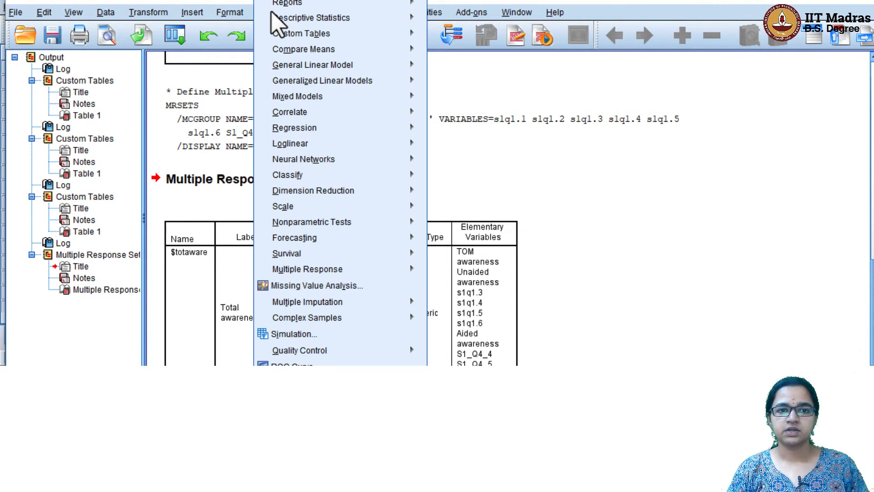
mouse_move(318, 37)
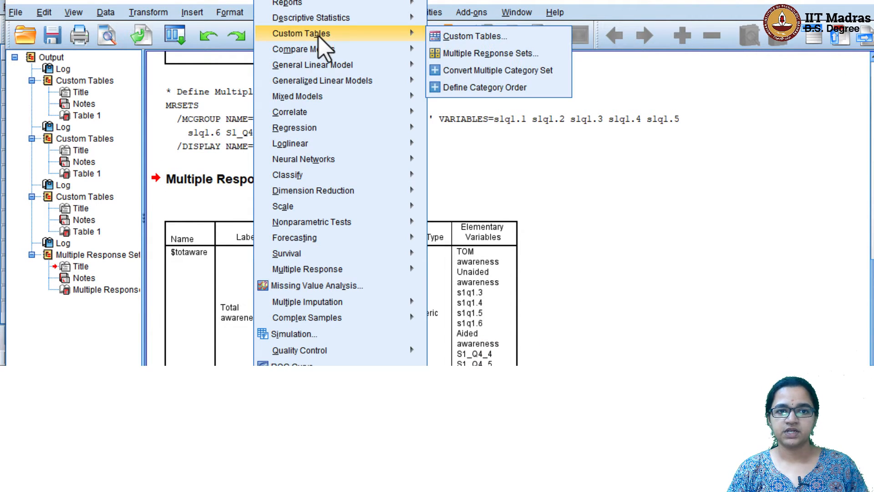
left_click(496, 38)
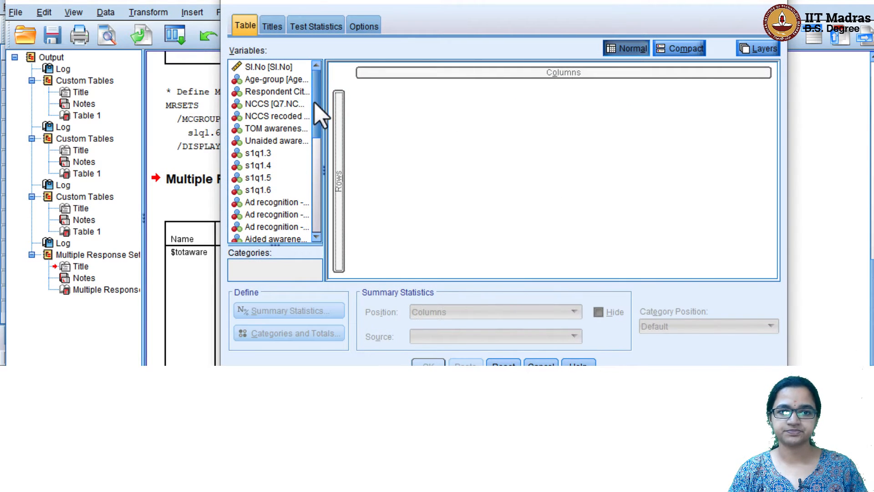
left_click_drag(319, 111, 317, 163)
left_click(264, 236)
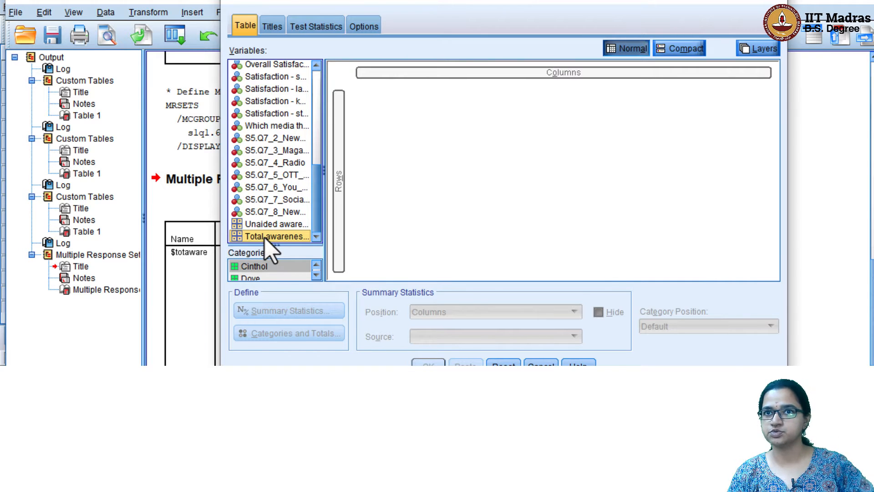
left_click_drag(269, 236, 345, 197)
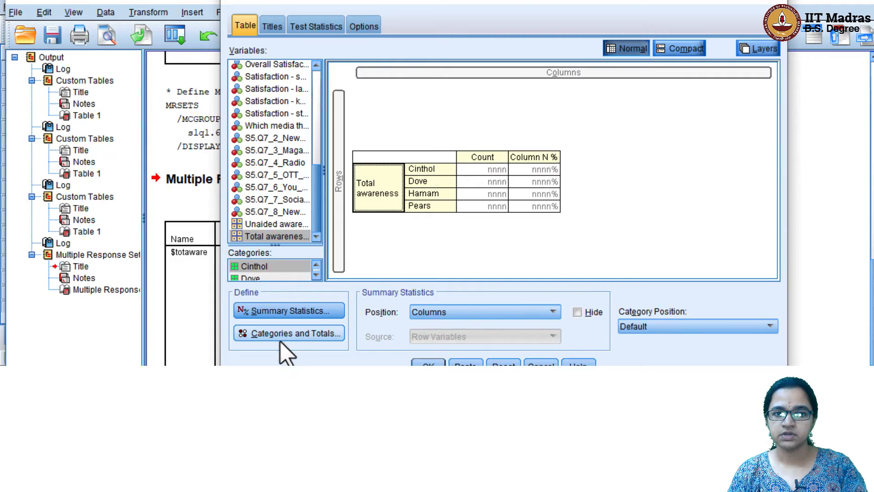
Add a Total row for the awareness categories and run the table
left_click(299, 335)
left_click(618, 169)
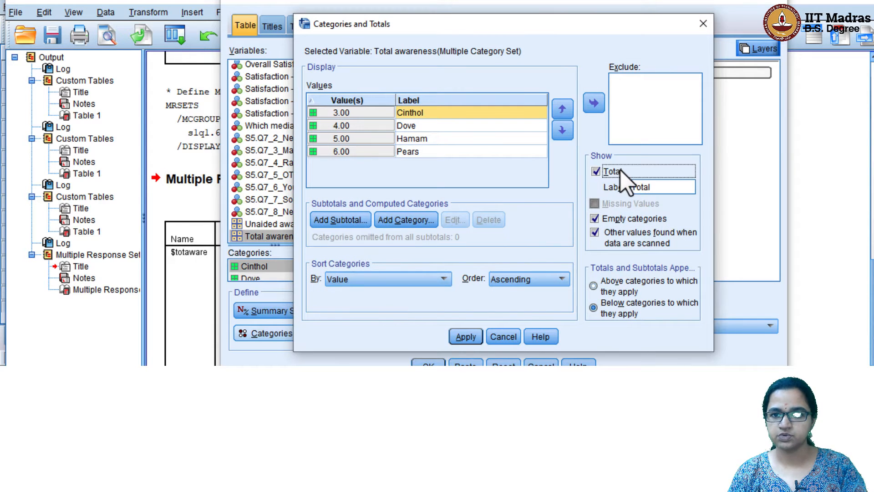
left_click(466, 336)
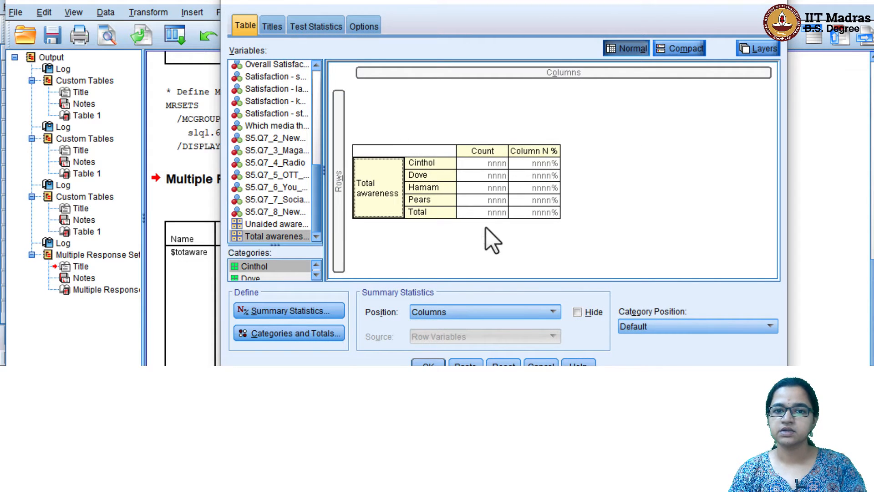
left_click(428, 364)
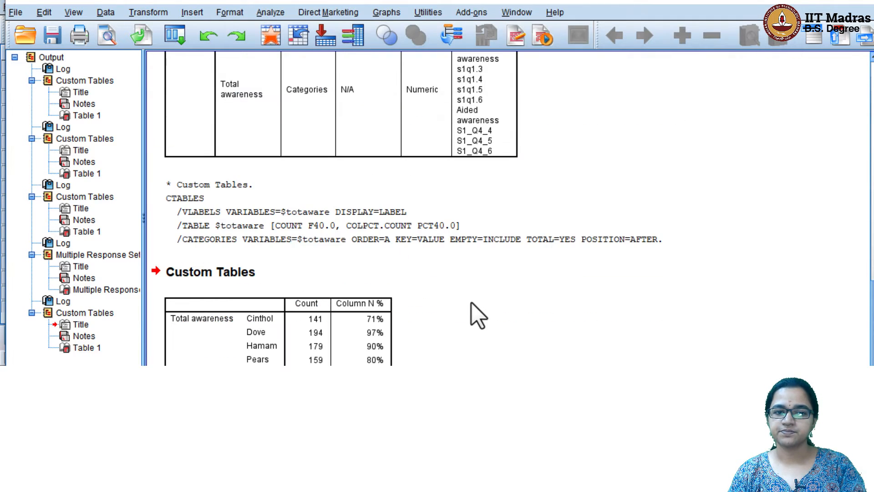
Review the awareness table, then minimize the Output Viewer to reach Variable View
scroll(471, 303, "down", 1)
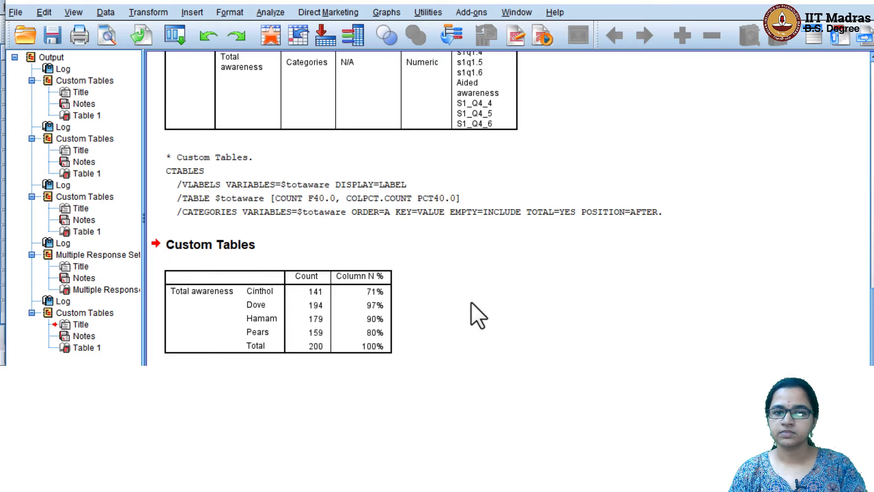
left_click(361, 283)
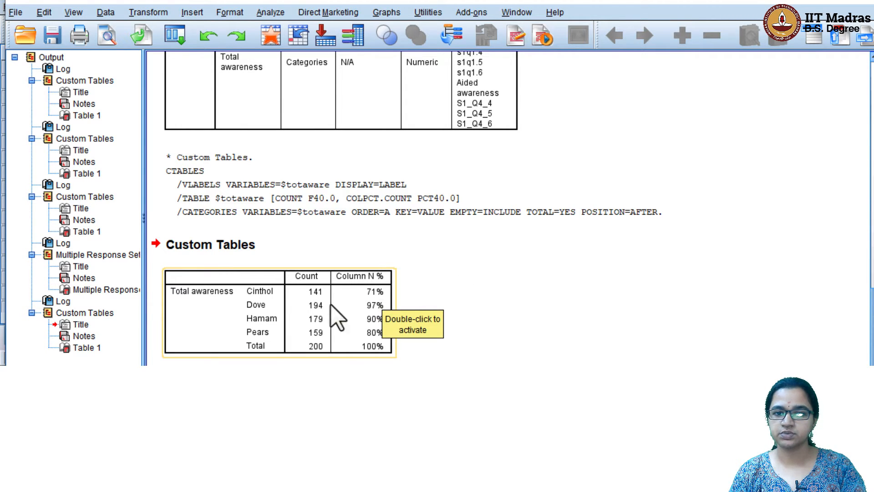
left_click(415, 309)
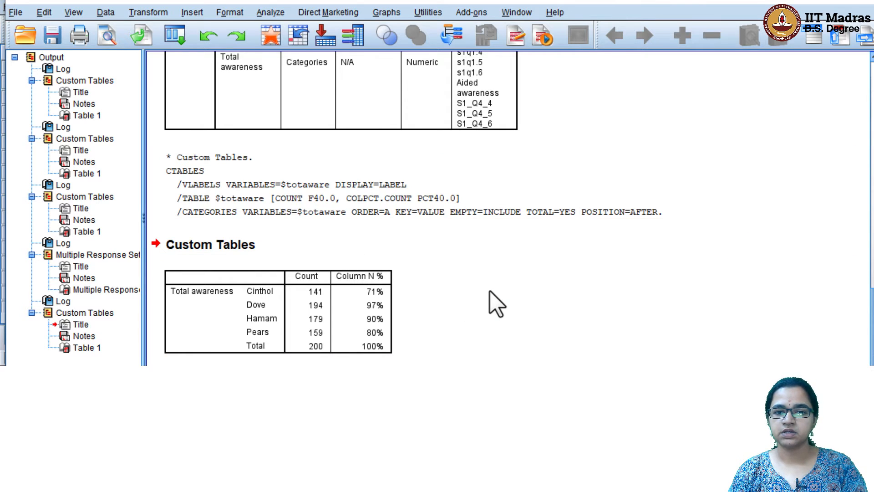
left_click(805, 1)
scroll(368, 215, "down", 1)
scroll(367, 214, "down", 3)
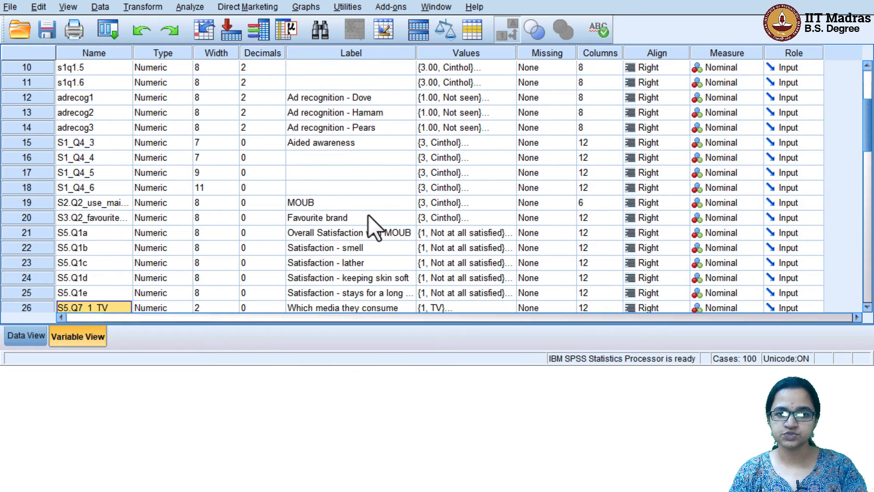
Widen the Label column and change S5.Q1a through S5.Q1e from Nominal to Scale
left_click(352, 187)
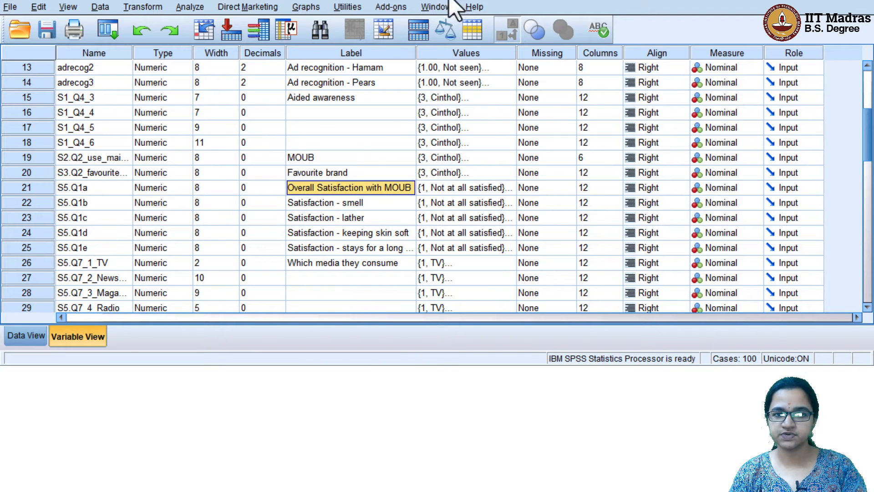
left_click_drag(417, 52, 490, 52)
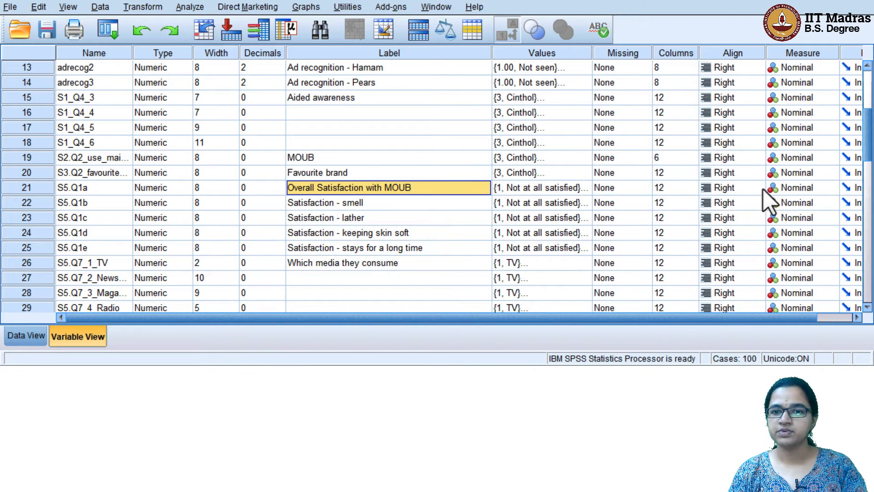
left_click(815, 189)
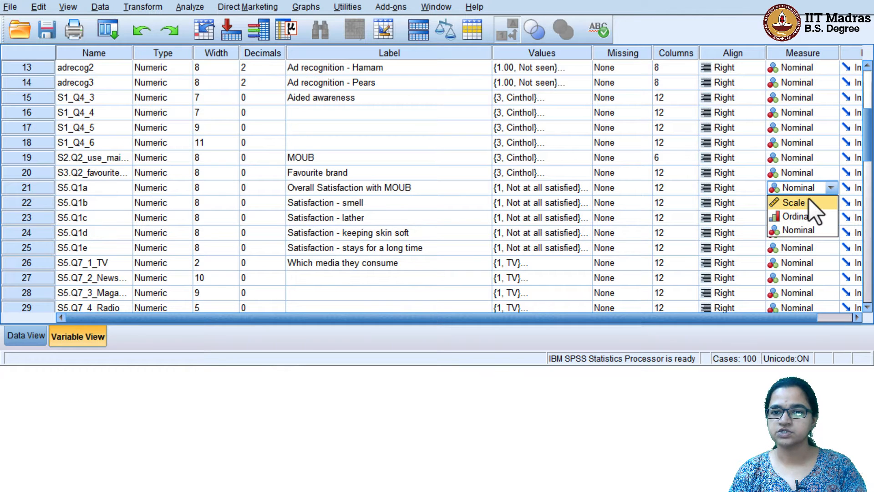
left_click(808, 202)
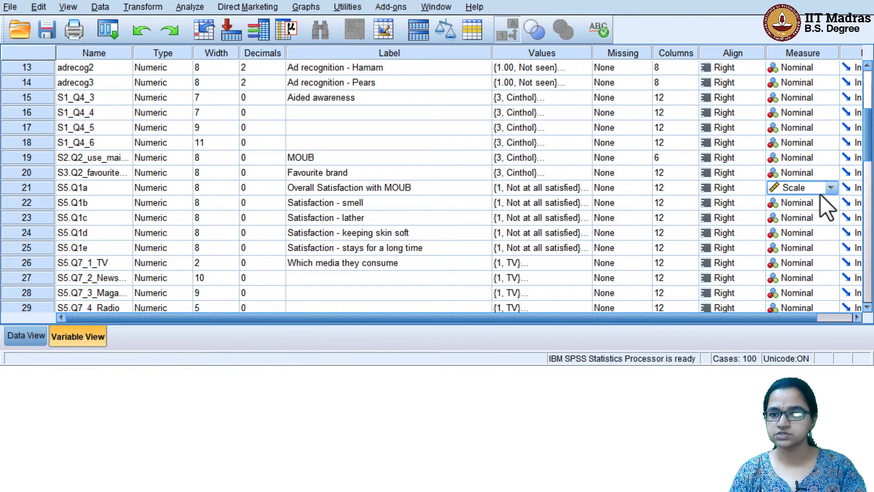
left_click(826, 208)
left_click(819, 218)
left_click(818, 221)
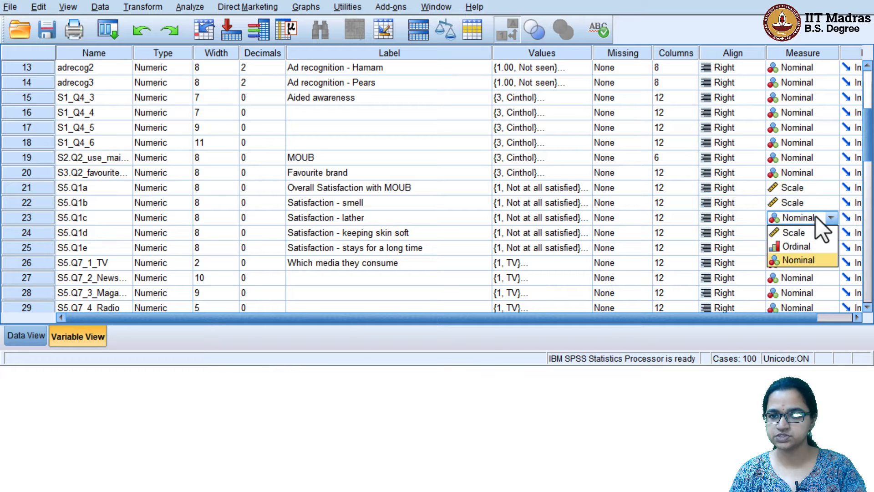
left_click(812, 235)
left_click(815, 232)
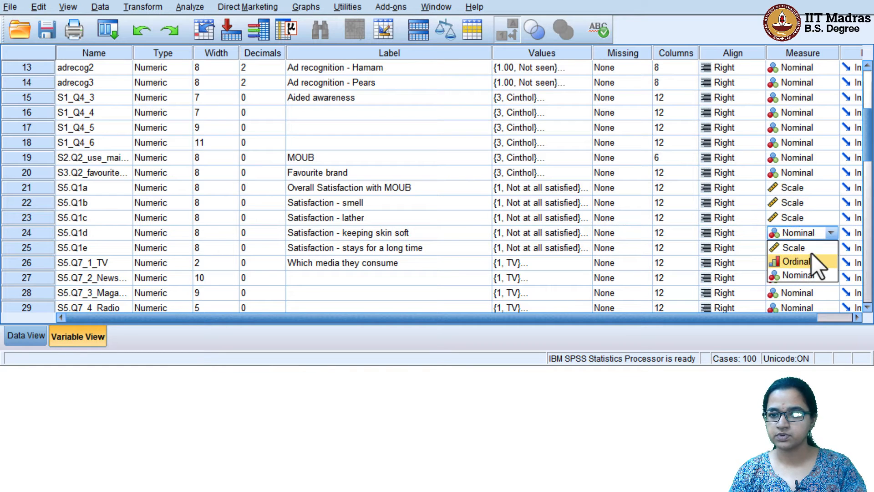
left_click(815, 249)
left_click(813, 247)
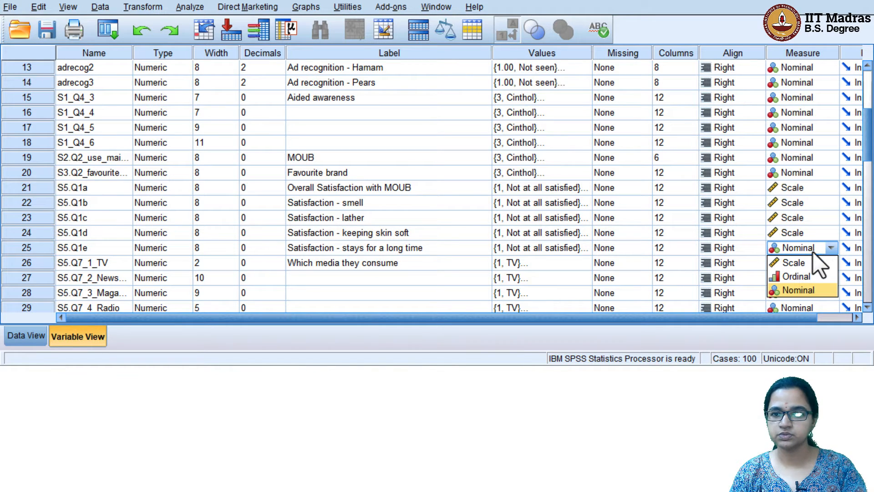
left_click(812, 263)
Save the data file with the updated measurement levels
left_click(384, 248)
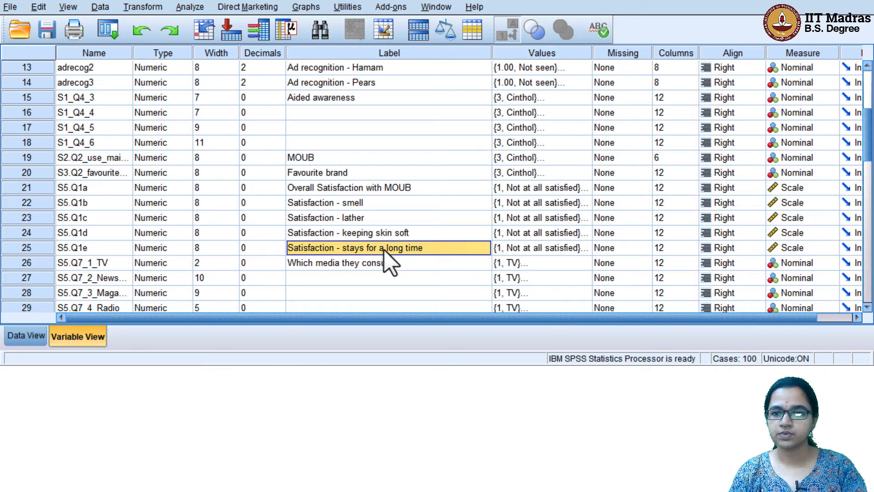
left_click(343, 188)
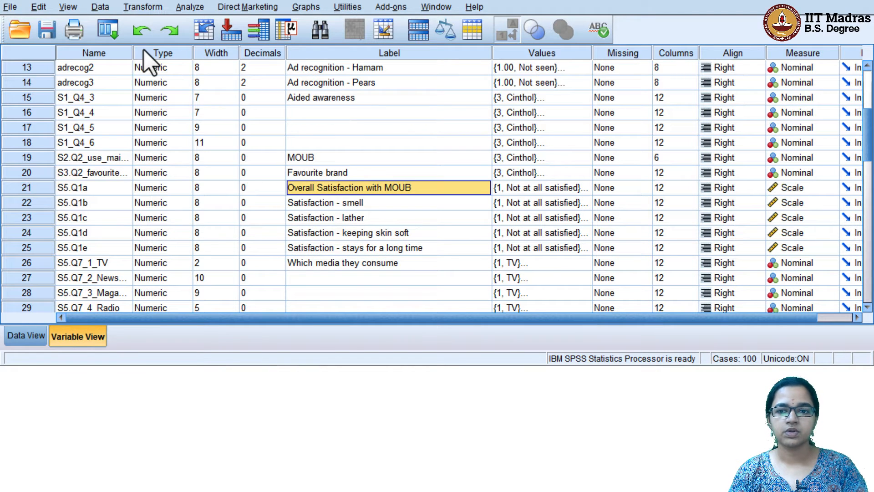
left_click(42, 31)
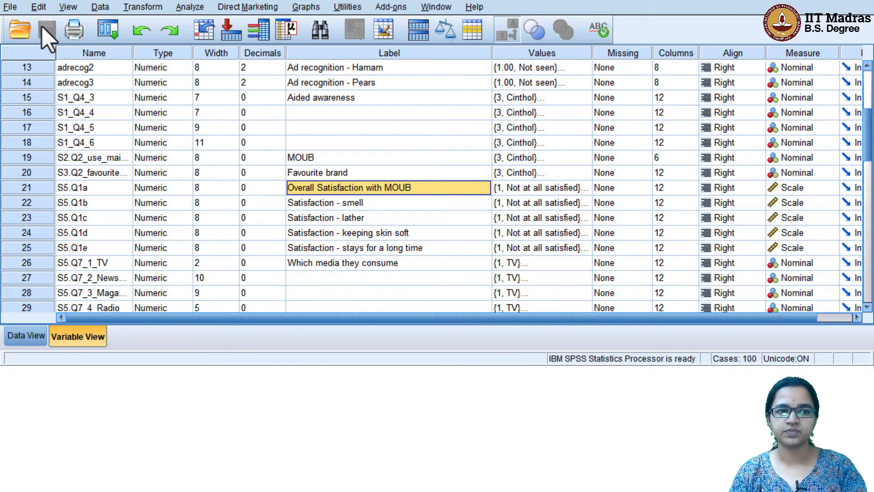
left_click(192, 7)
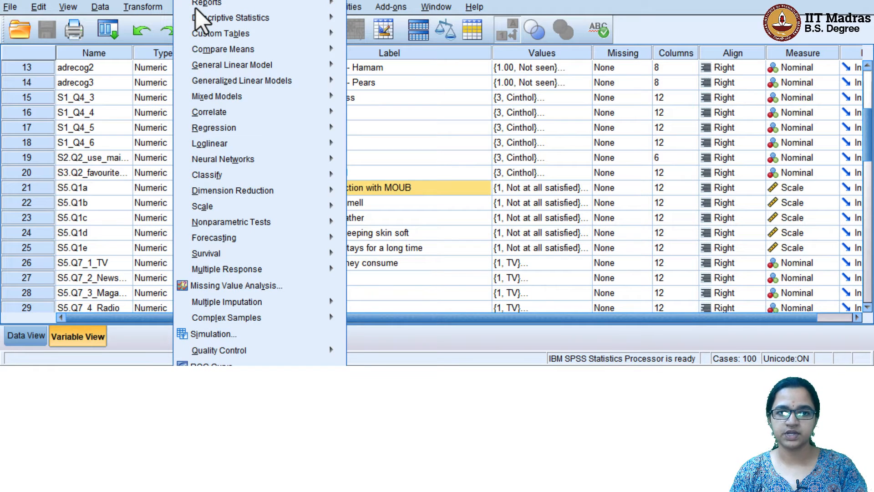
Swap Total awareness out of the table rows for the five Satisfaction variables S5.Q1a–S5.Q1e
mouse_move(242, 34)
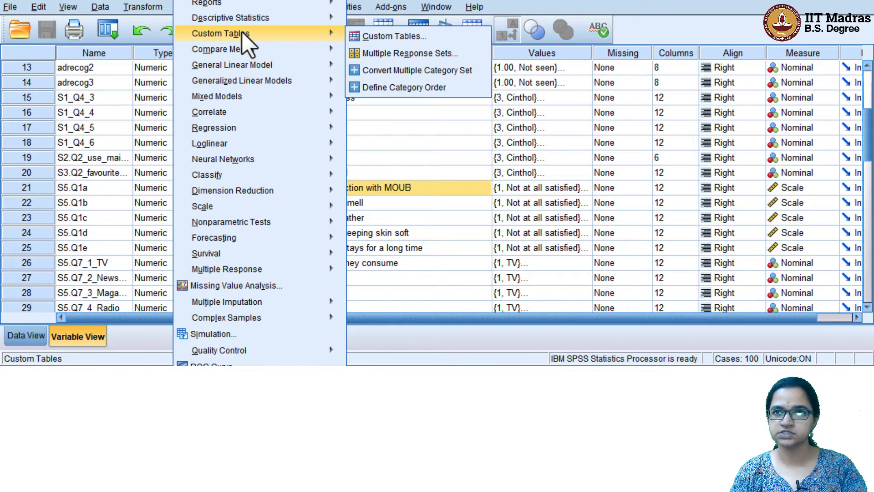
left_click(403, 35)
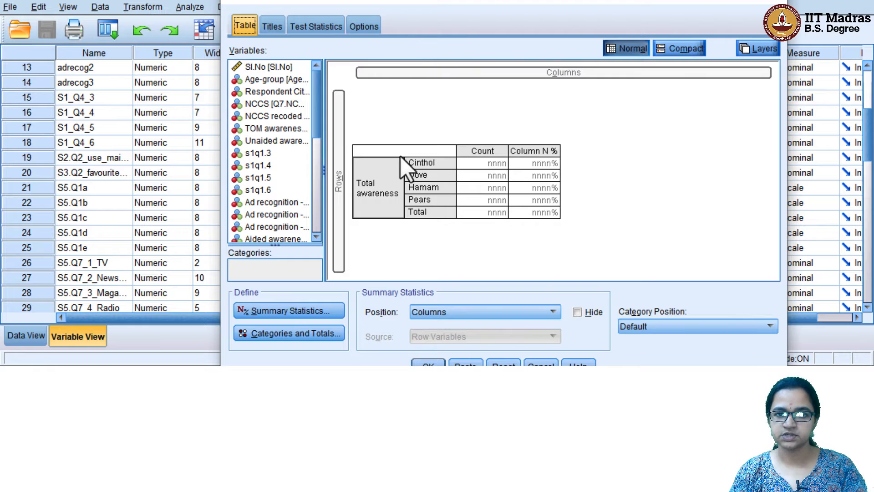
left_click_drag(400, 157, 318, 172)
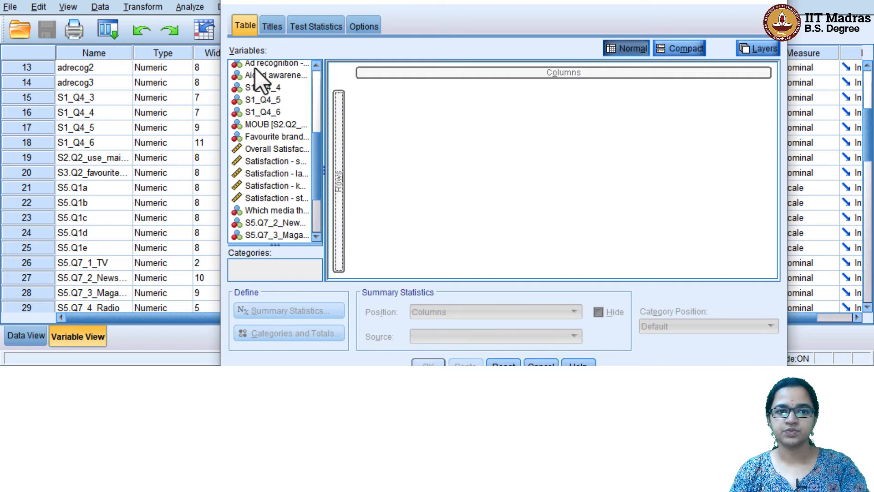
left_click(247, 150)
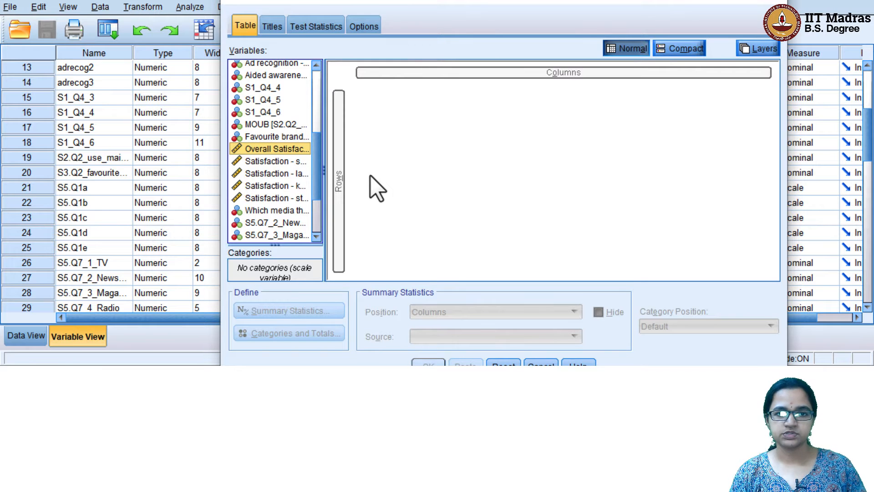
key("shift+Down")
key("shift+Down")
key("shift+Down")
key("shift+Down")
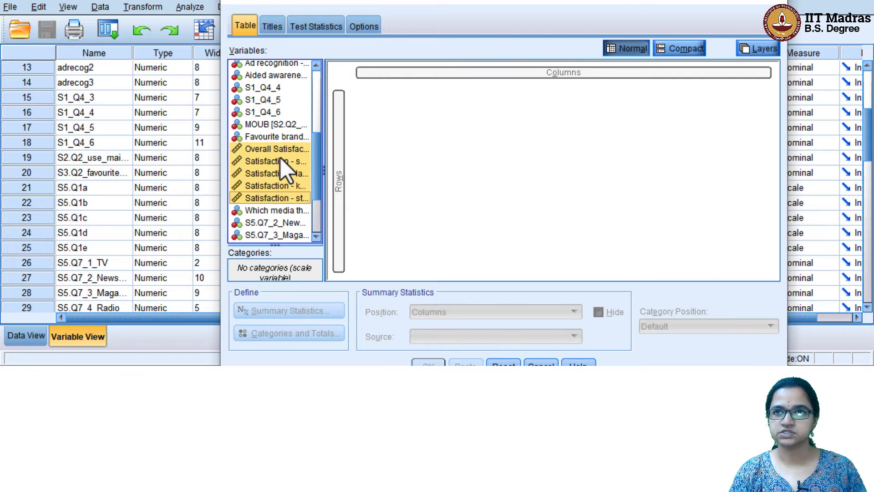
left_click_drag(269, 175, 347, 167)
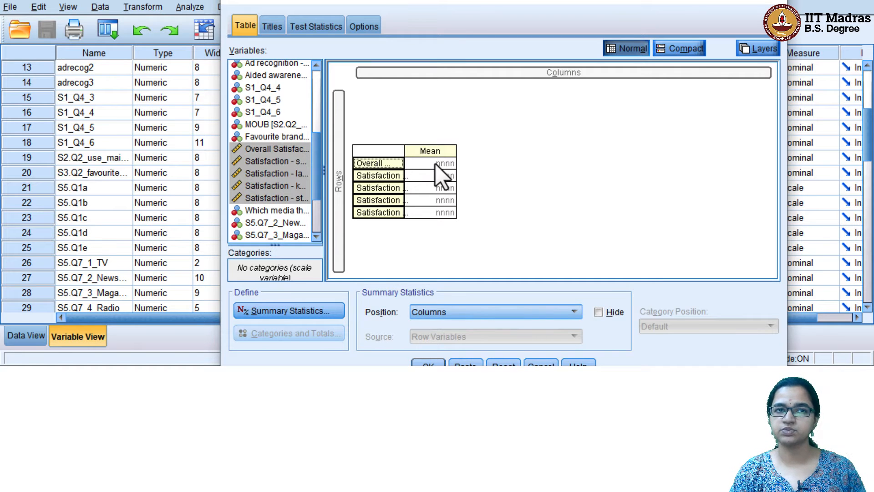
left_click(307, 308)
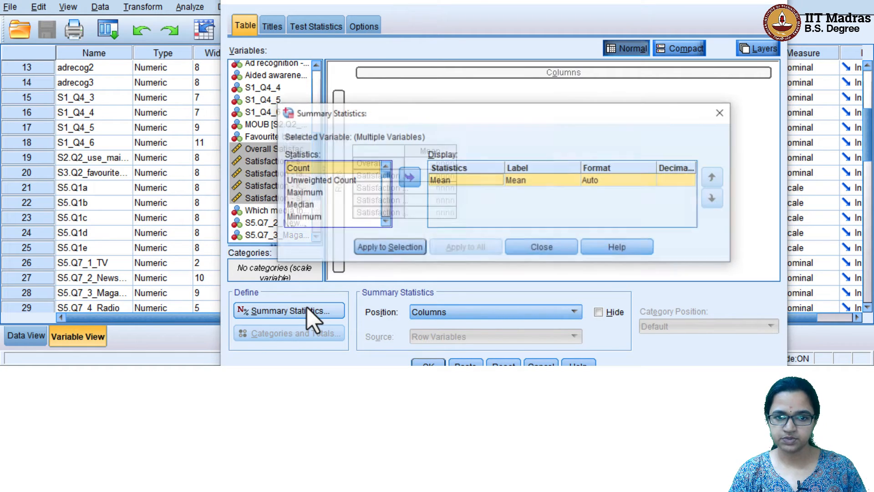
Format the Satisfaction means as nnnn with 1 decimal and run the table
left_click(629, 179)
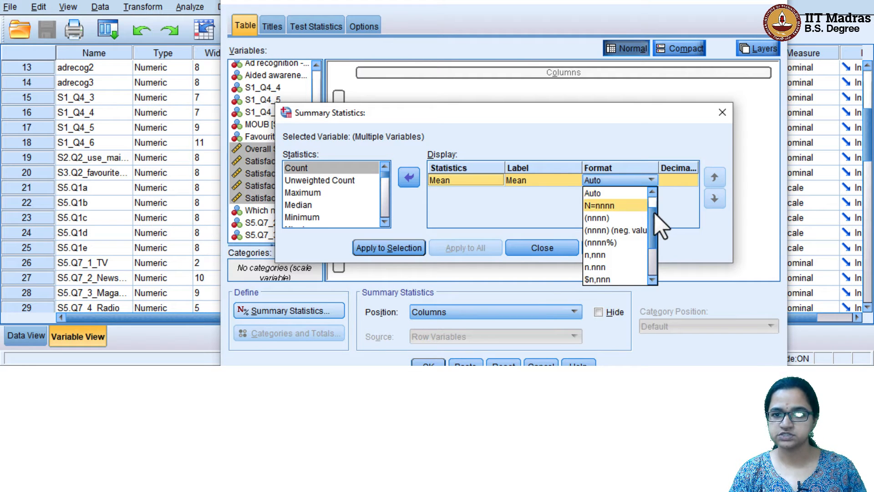
scroll(619, 218, "up", 1)
left_click(621, 193)
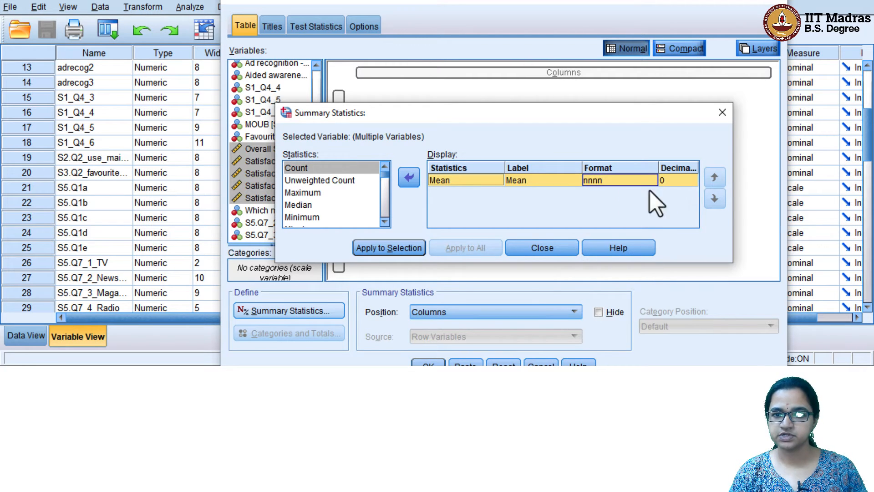
left_click(687, 180)
left_click(692, 178)
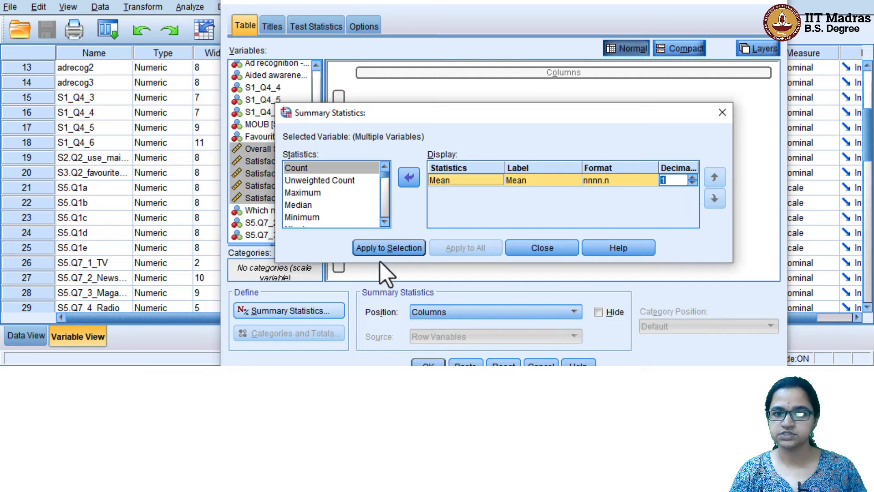
left_click(397, 248)
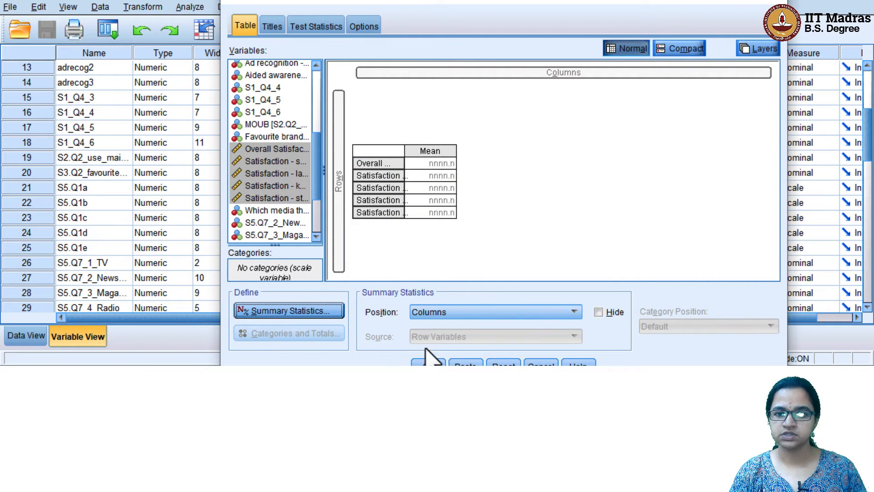
left_click(427, 363)
scroll(437, 296, "down", 1)
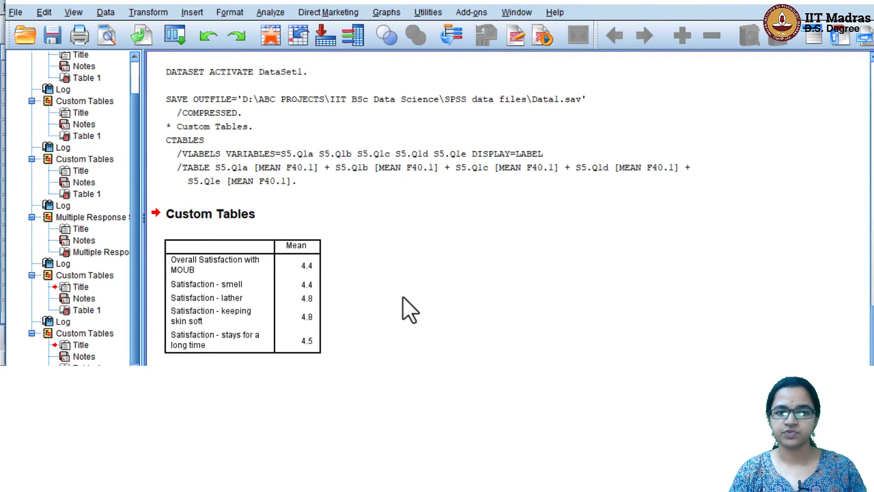
Inspect the satisfaction mean table (4.4, 4.4, 4.8, 4.8, 4.5) and its syntax
left_click(320, 254)
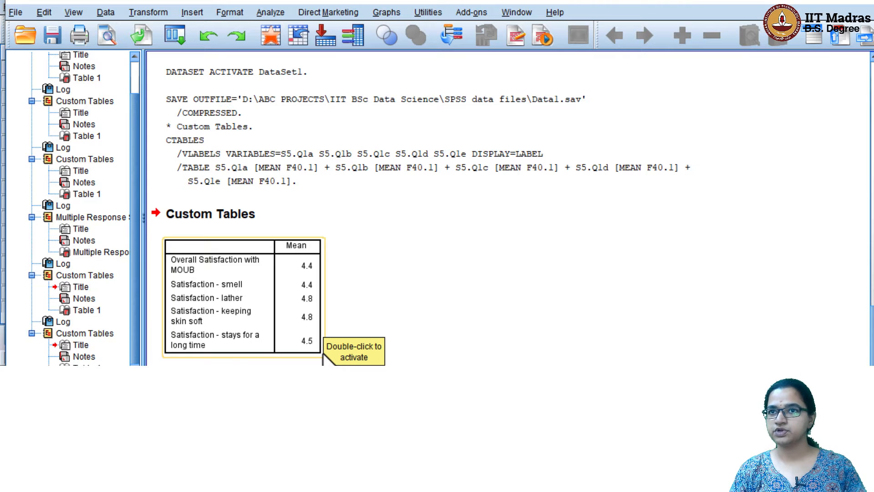
left_click(326, 313)
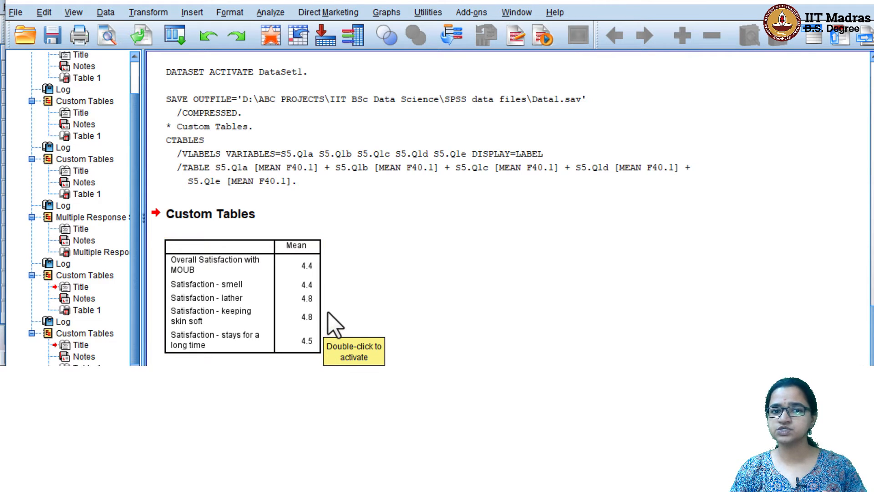
left_click(350, 139)
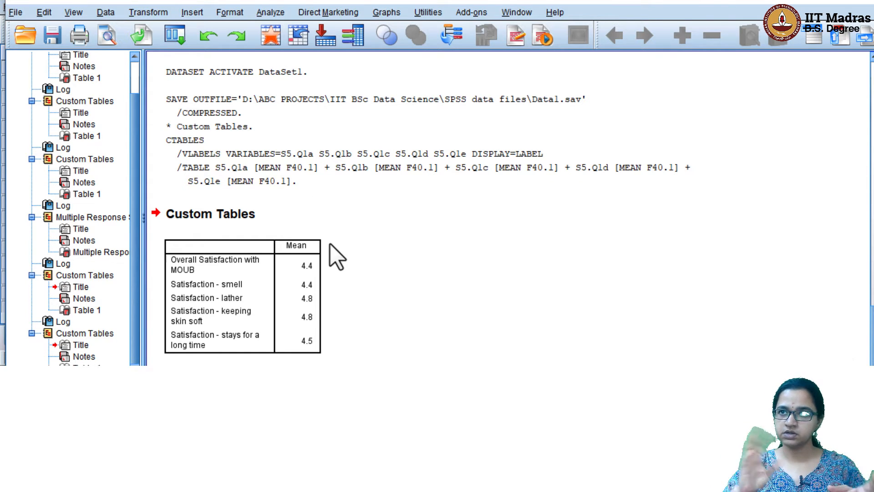
left_click(269, 12)
Add MOUB across the columns of the Satisfaction means table and run it
mouse_move(378, 38)
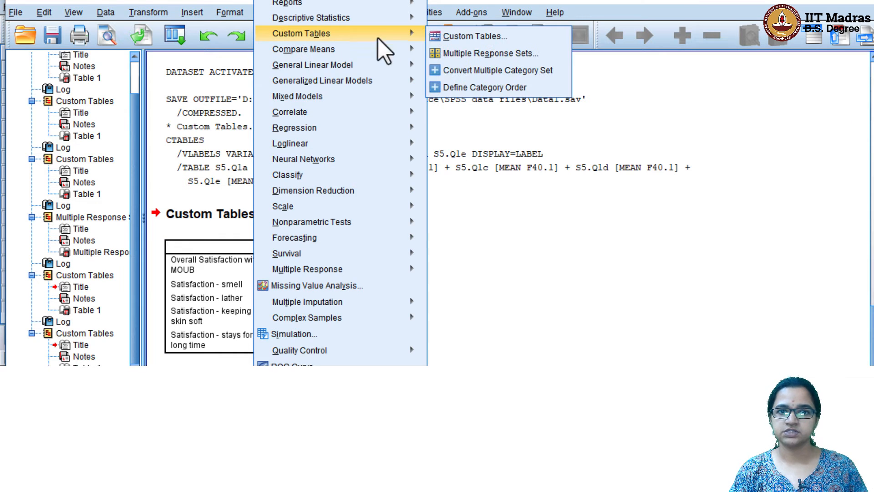
left_click(455, 36)
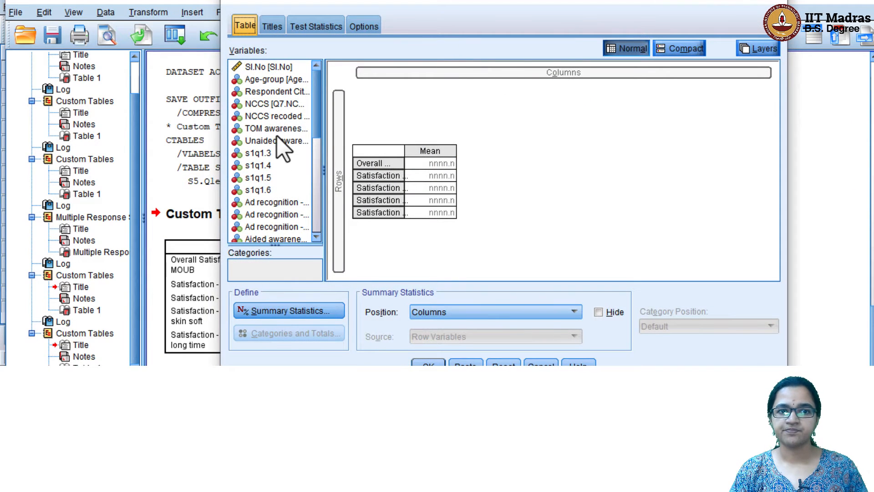
left_click_drag(317, 110, 323, 160)
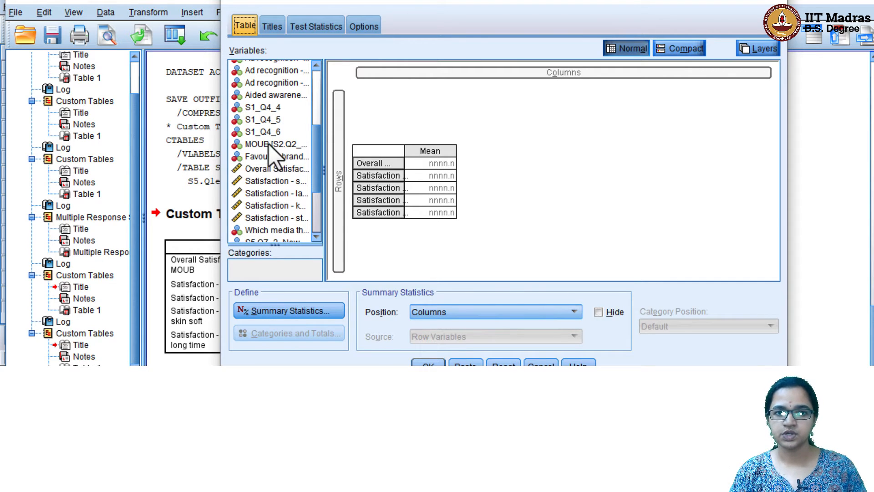
left_click_drag(269, 144, 436, 78)
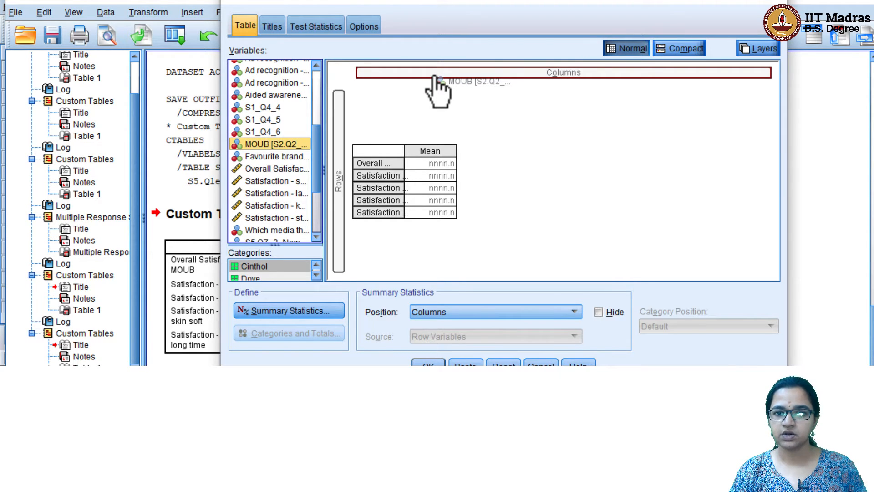
left_click_drag(436, 78, 436, 78)
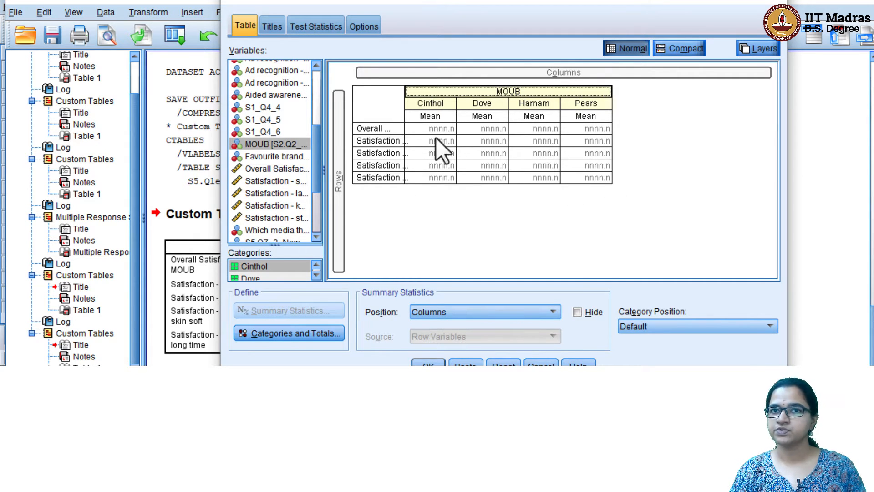
left_click(428, 364)
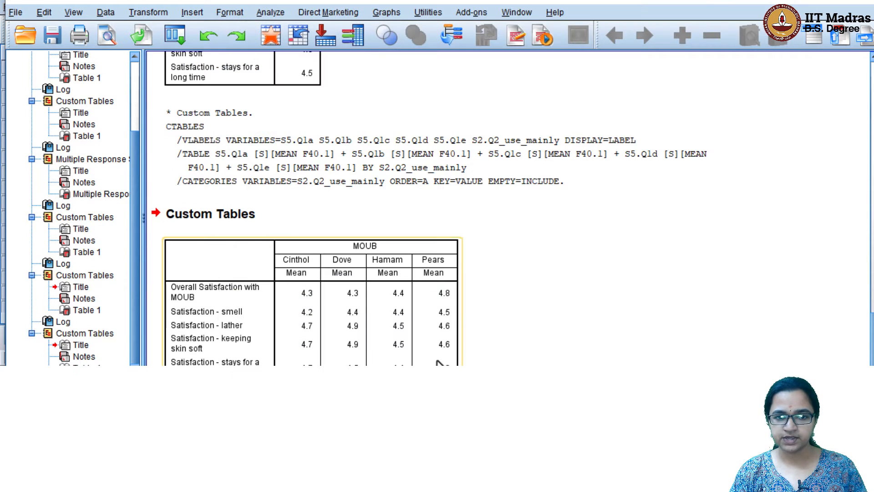
Select the brand-split mean table and bring up Save Output As for the output
left_click(337, 267)
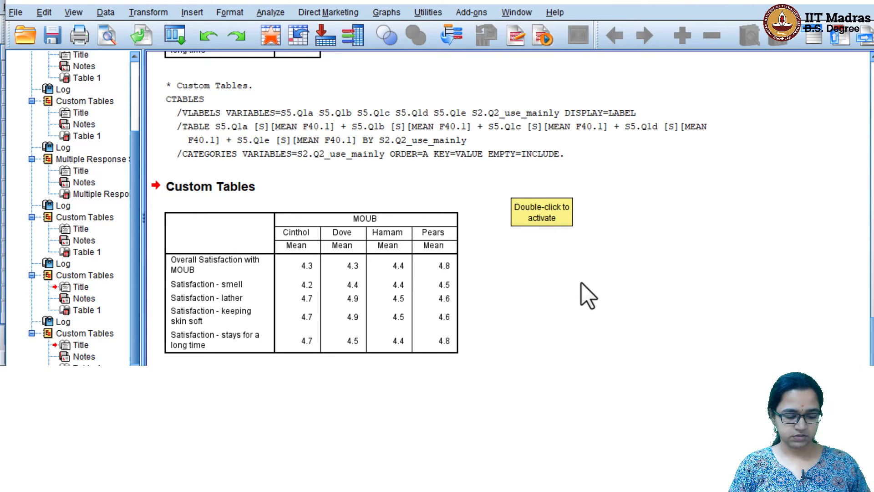
left_click(53, 37)
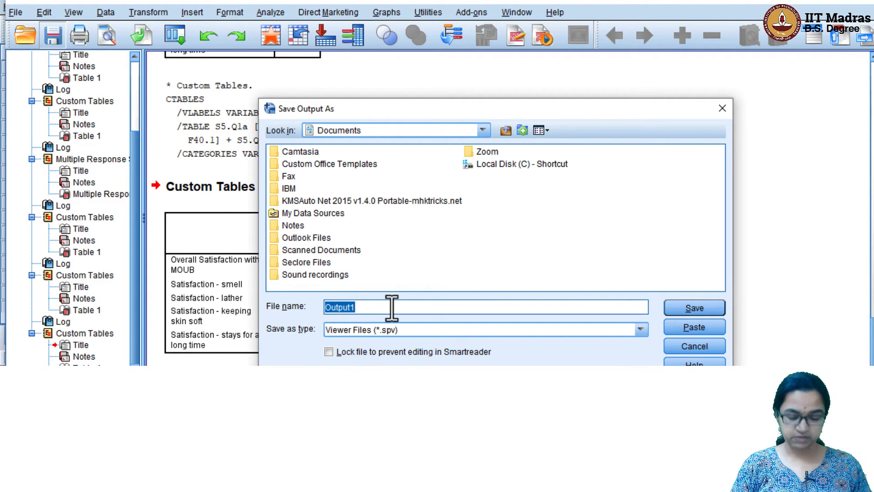
Save the output to the Desktop as 'Output1_Spss class'
left_click(424, 130)
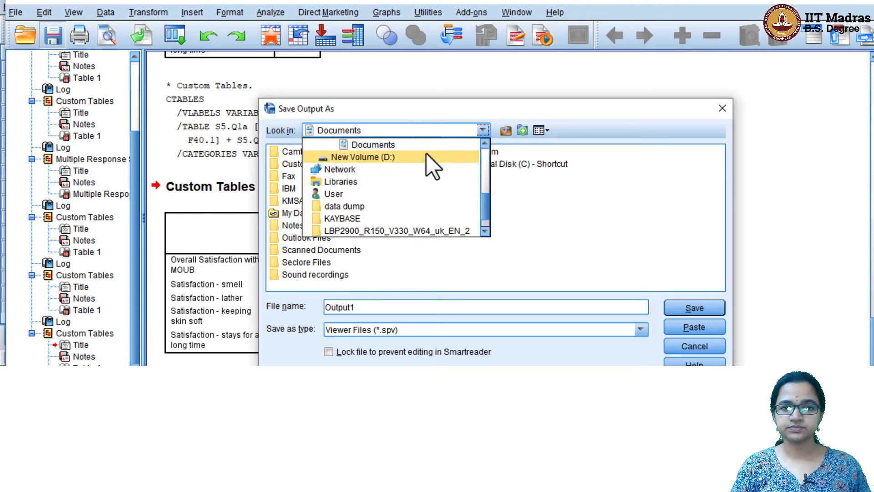
left_click_drag(480, 195, 483, 146)
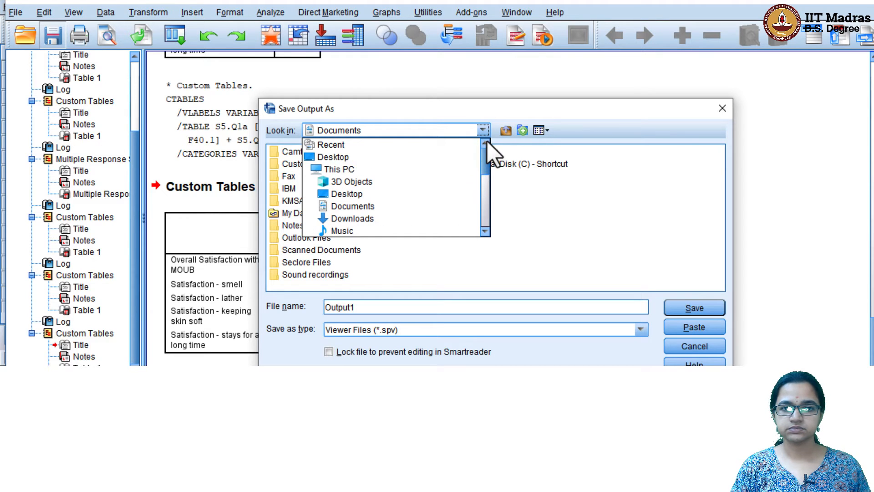
left_click(419, 158)
left_click(381, 306)
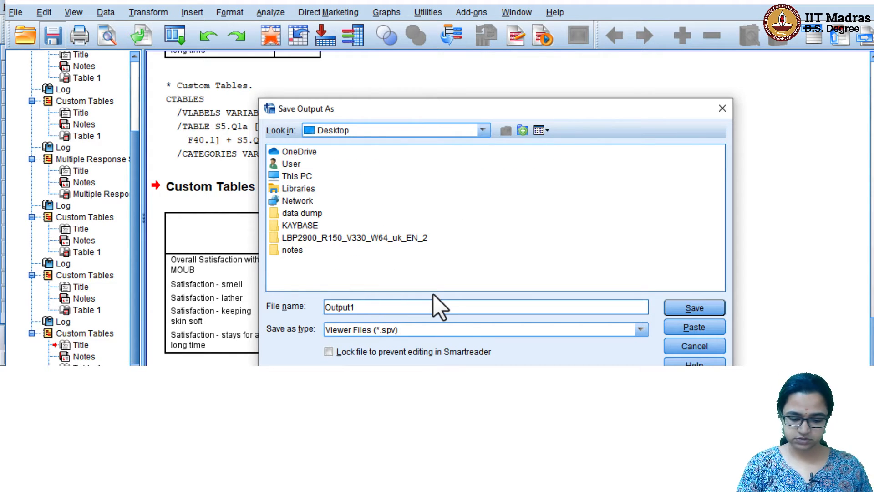
type("_Spss class")
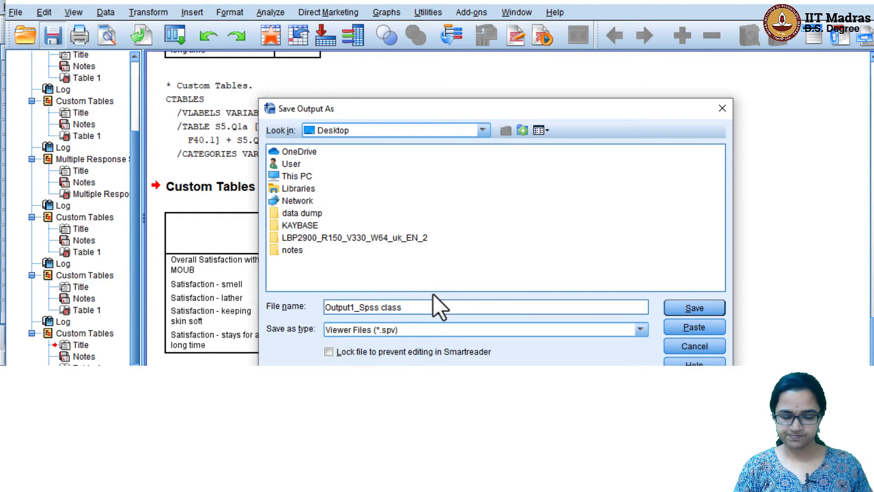
key("Return")
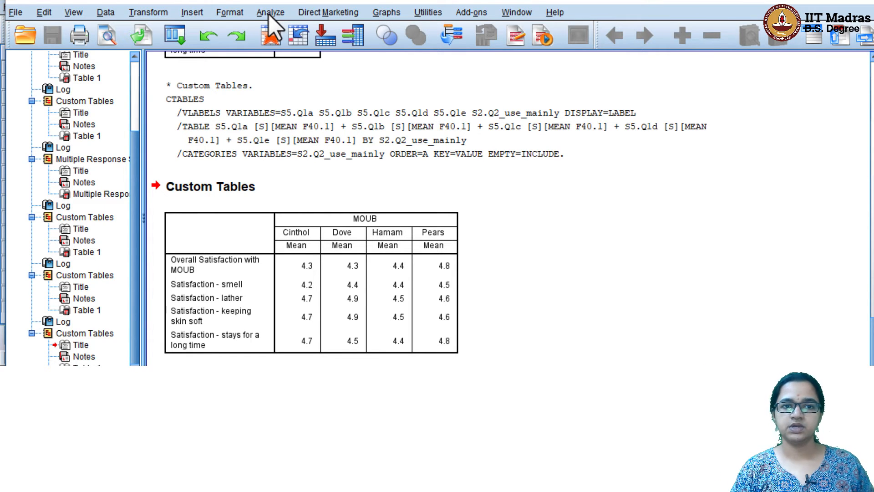
Reopen the custom tables builder and remove all five Satisfaction rows
left_click(269, 15)
mouse_move(325, 38)
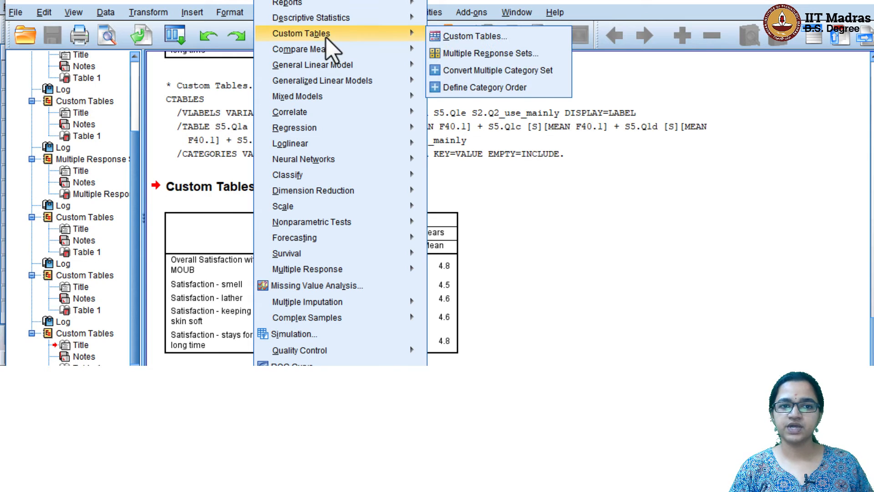
left_click(453, 38)
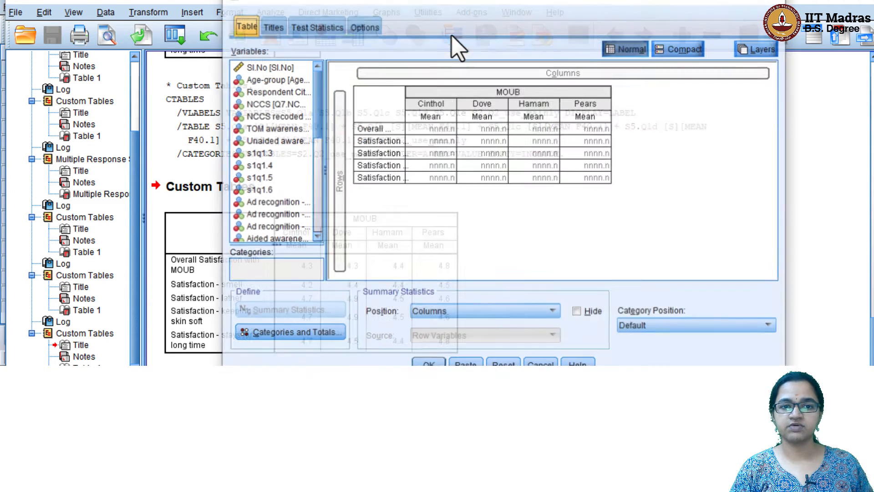
left_click_drag(383, 137, 275, 157)
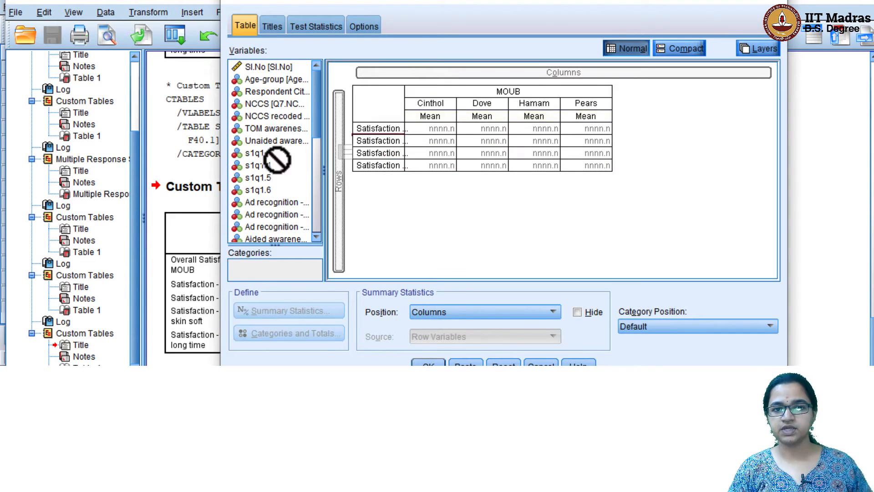
left_click(385, 129)
left_click(387, 141, "ctrl")
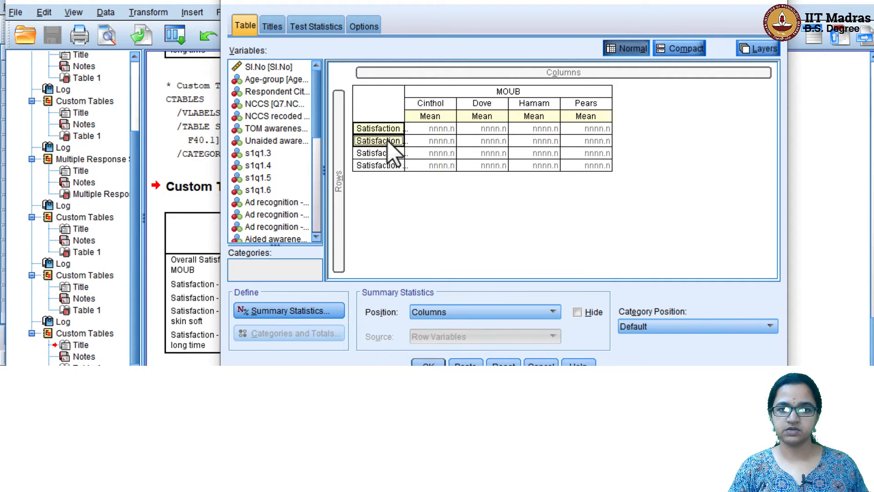
left_click(388, 154, "ctrl")
left_click(386, 164, "ctrl")
left_click_drag(390, 162, 306, 168)
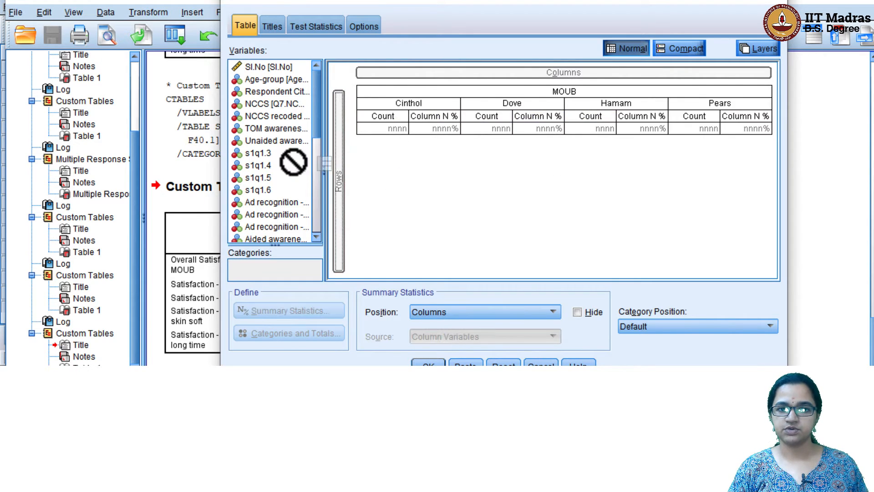
Remove MOUB from the columns and put Total awareness in the rows
left_click_drag(498, 107, 322, 224)
left_click(273, 236)
left_click_drag(271, 238, 353, 203)
left_click_drag(317, 173, 320, 67)
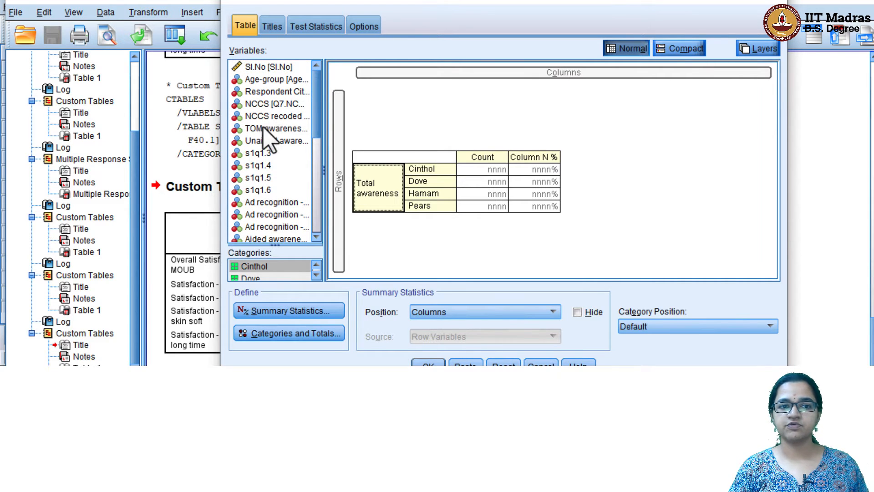
Place Respondent City across the columns of the Total awareness table
left_click(275, 91)
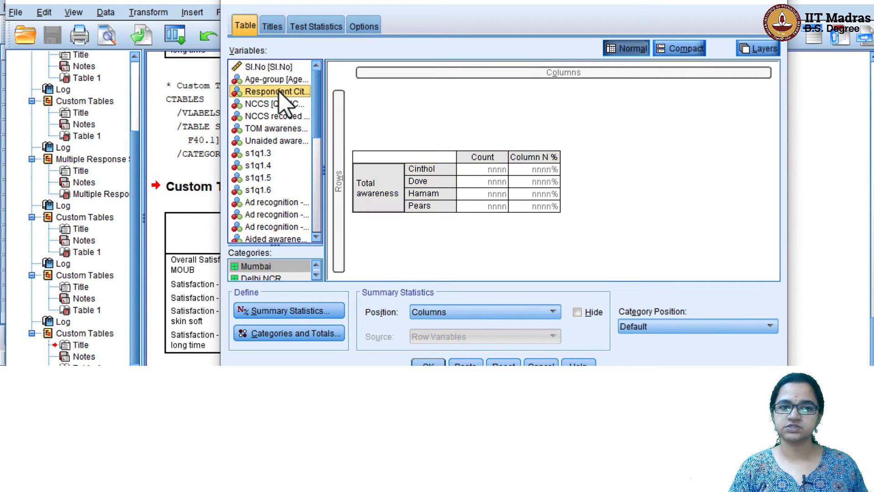
left_click_drag(273, 92, 457, 80)
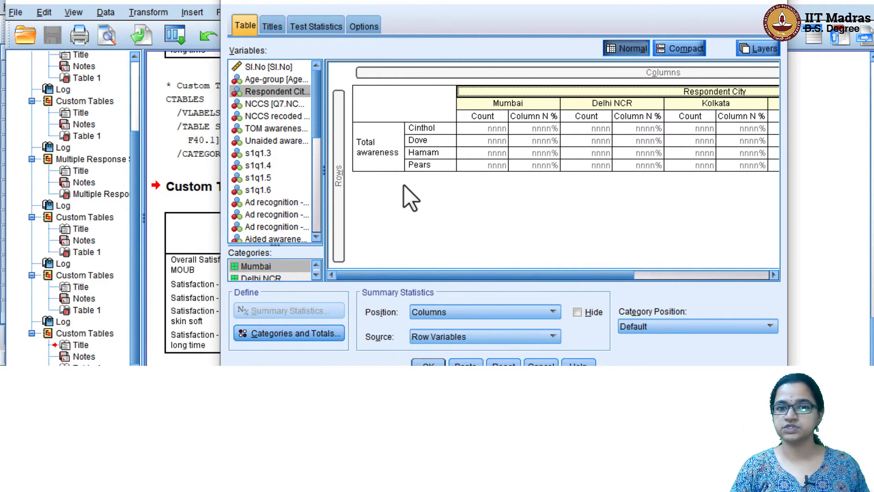
left_click(365, 162)
left_click(279, 334)
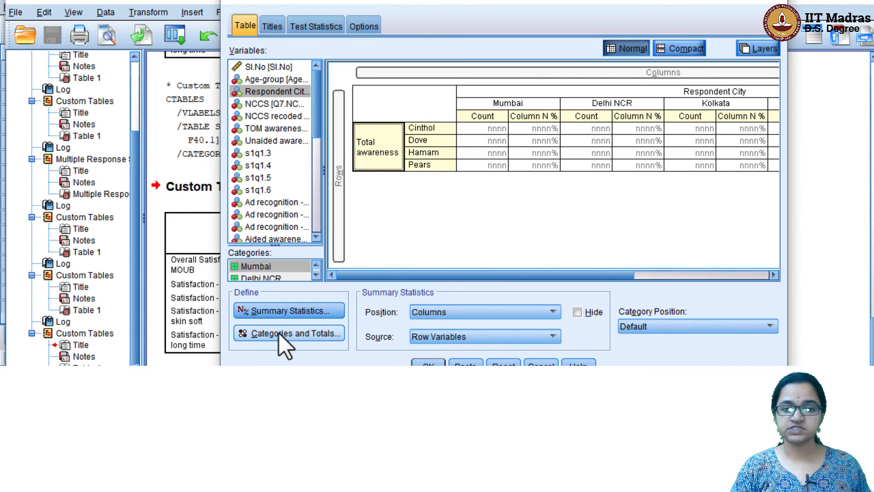
Add a Total row for the awareness brands and widen the builder to show all five cities
left_click(605, 171)
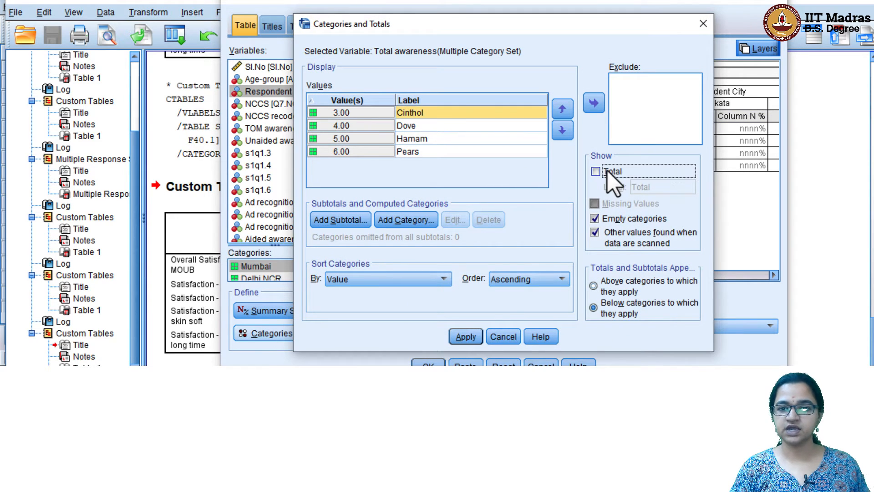
left_click(466, 336)
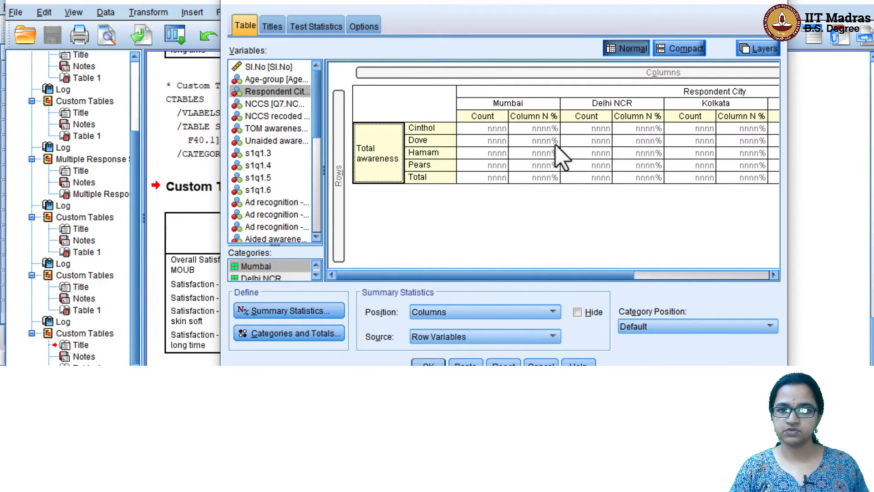
left_click_drag(470, 276, 446, 275)
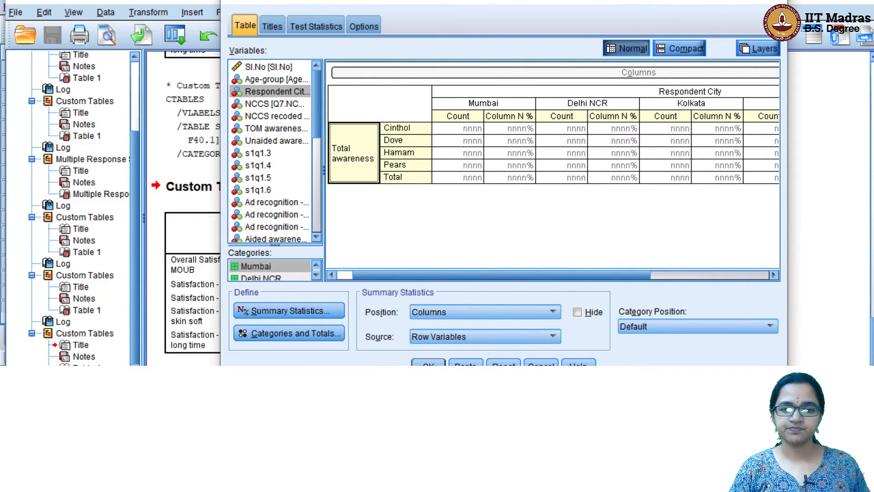
left_click_drag(222, 288, 6, 309)
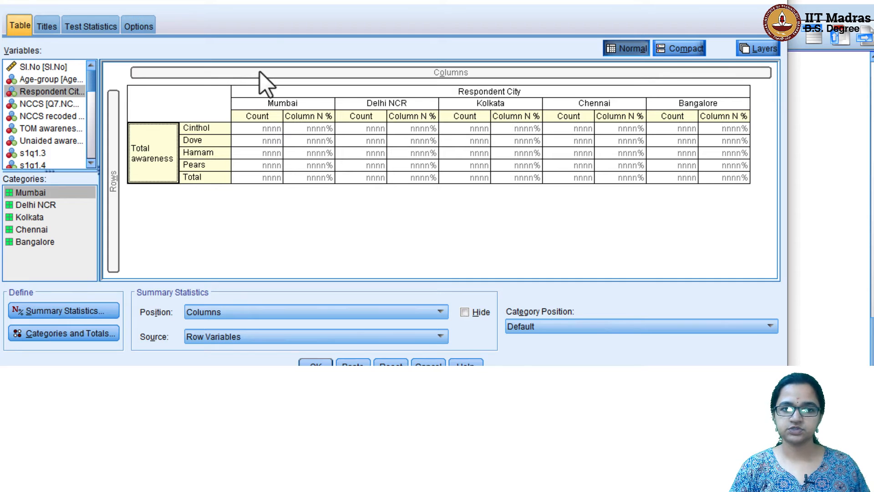
Add a Total column across all Respondent City categories
left_click(286, 93)
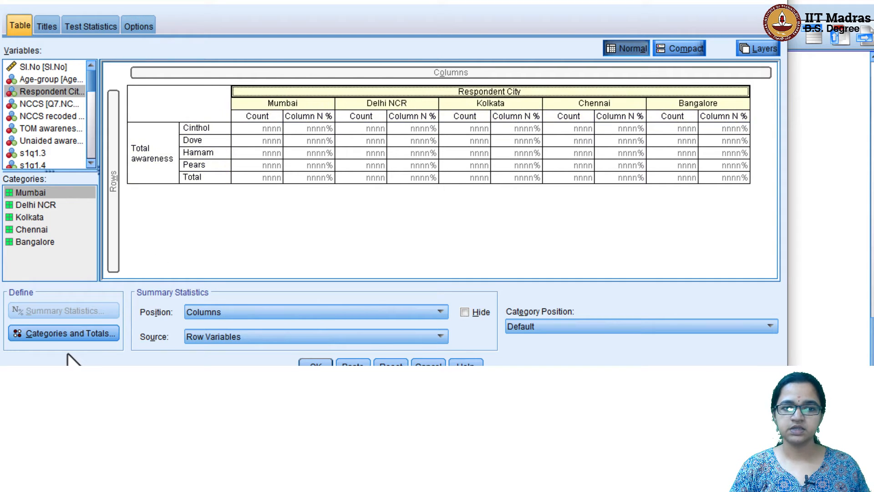
left_click(69, 334)
left_click(505, 172)
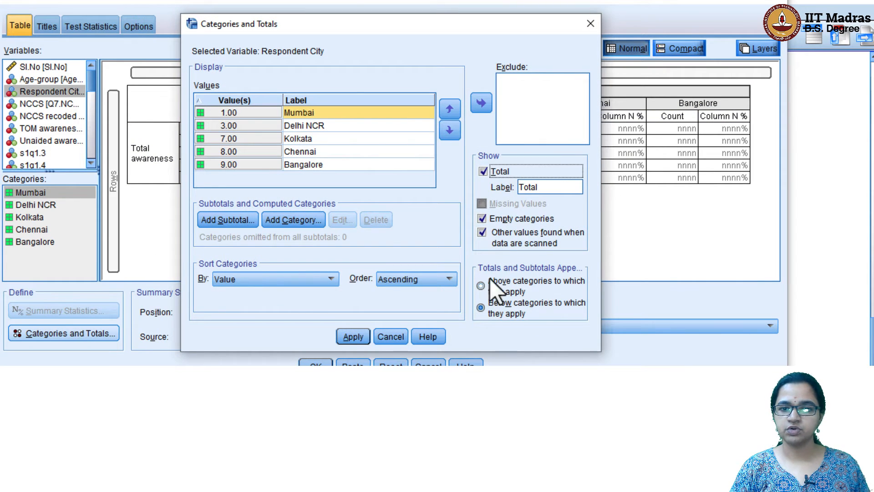
left_click(354, 338)
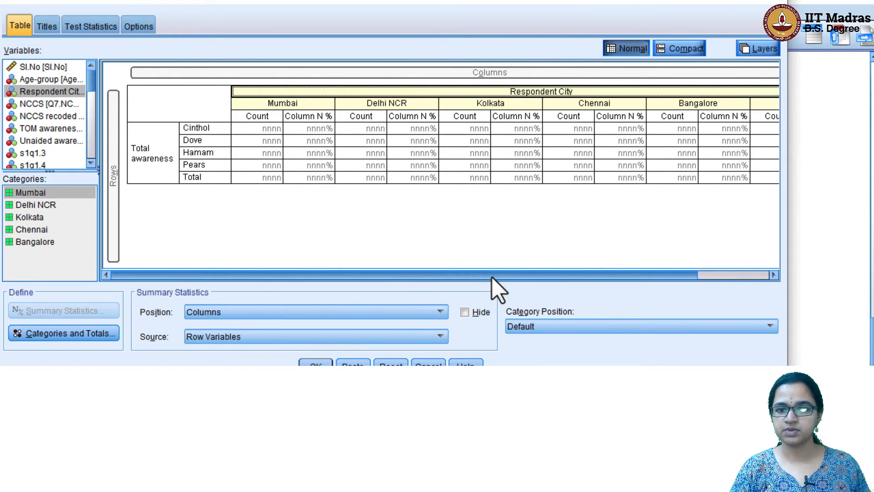
left_click_drag(493, 277, 650, 276)
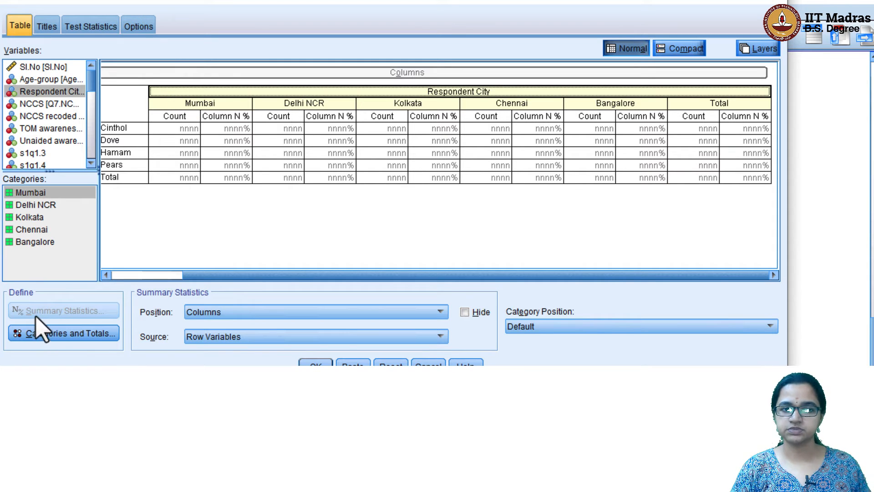
Move the city Total above the categories and run the table
left_click(59, 335)
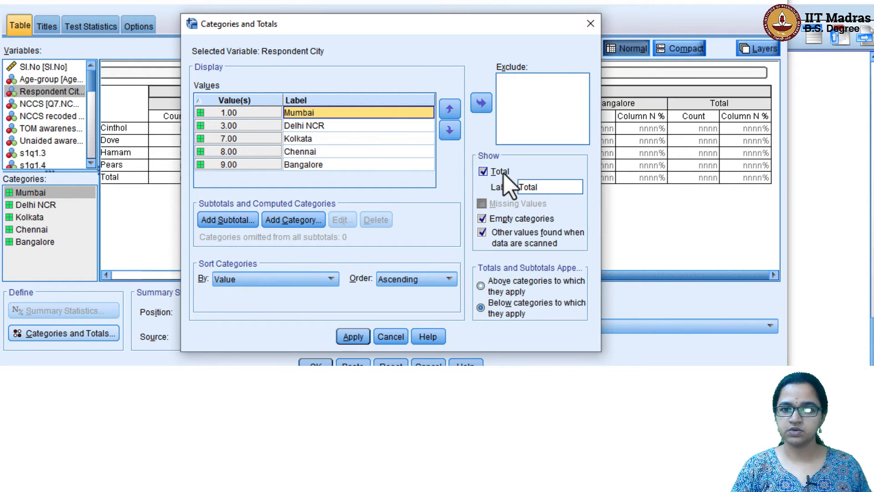
left_click(496, 286)
left_click(353, 336)
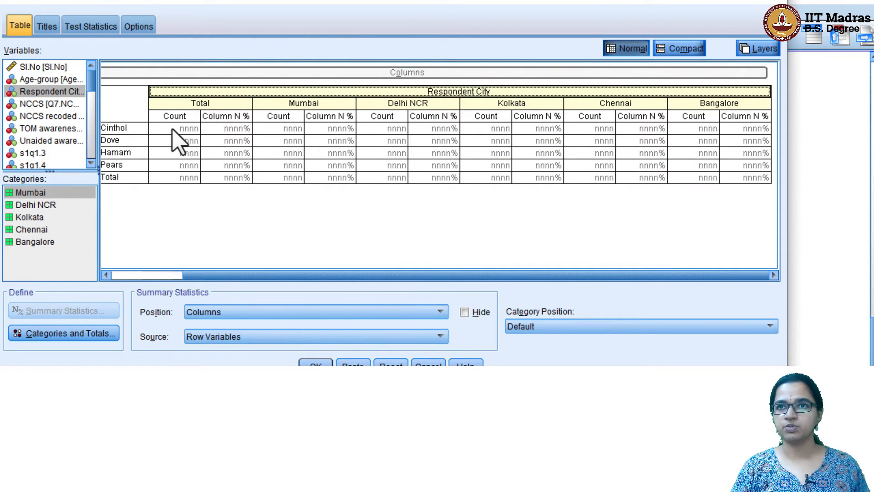
left_click(315, 364)
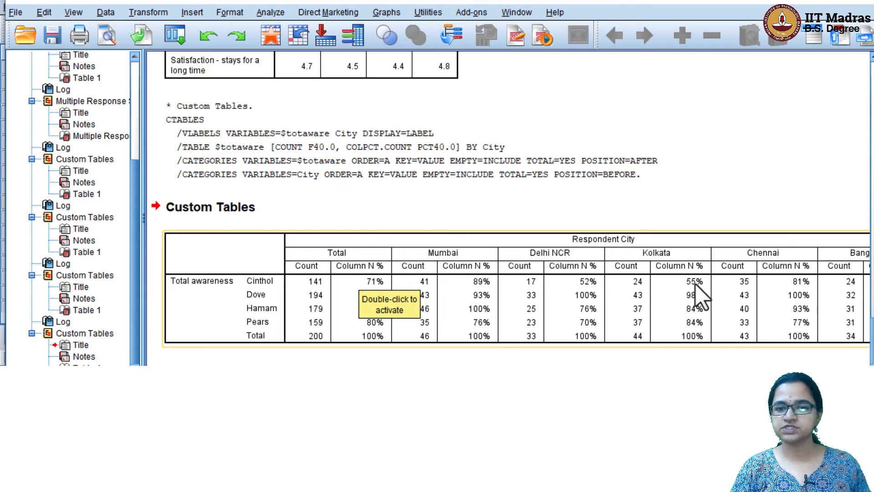
left_click_drag(437, 370, 485, 371)
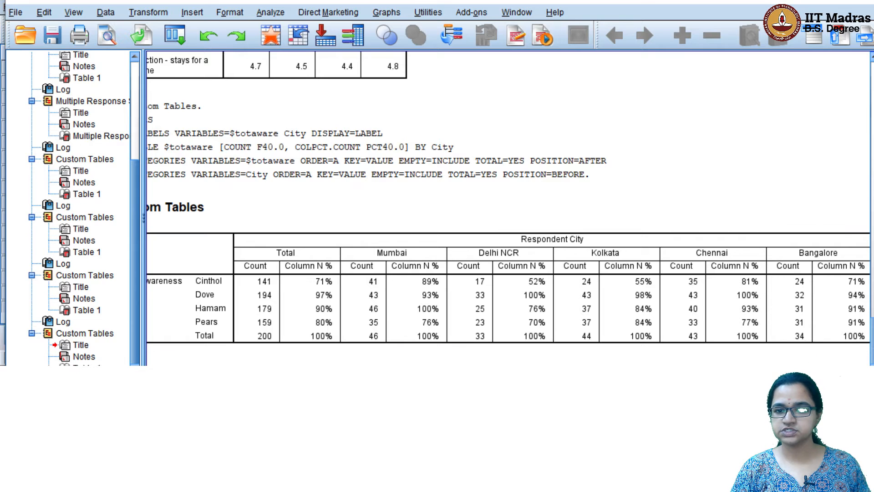
scroll(509, 197, "right", 1)
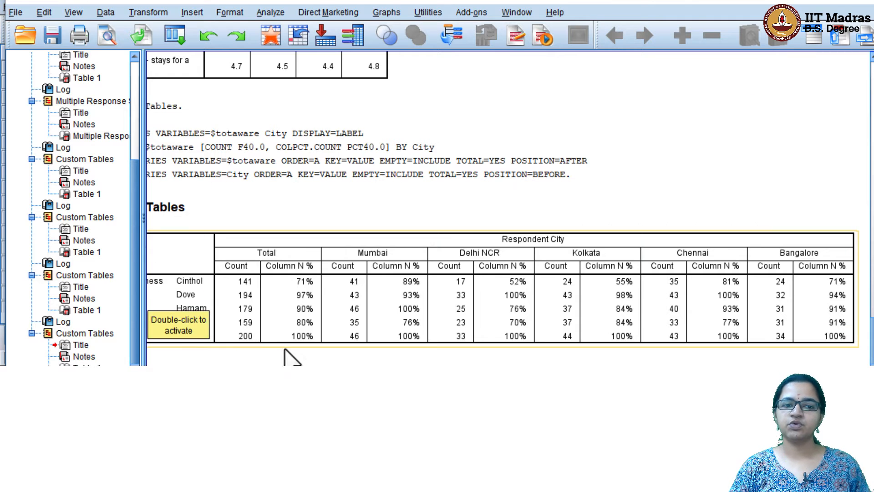
scroll(507, 205, "left", 3)
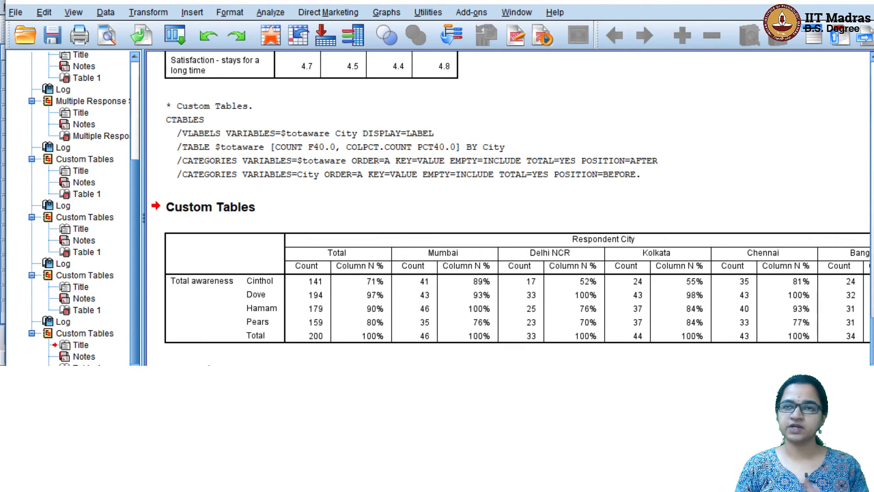
left_click(226, 328)
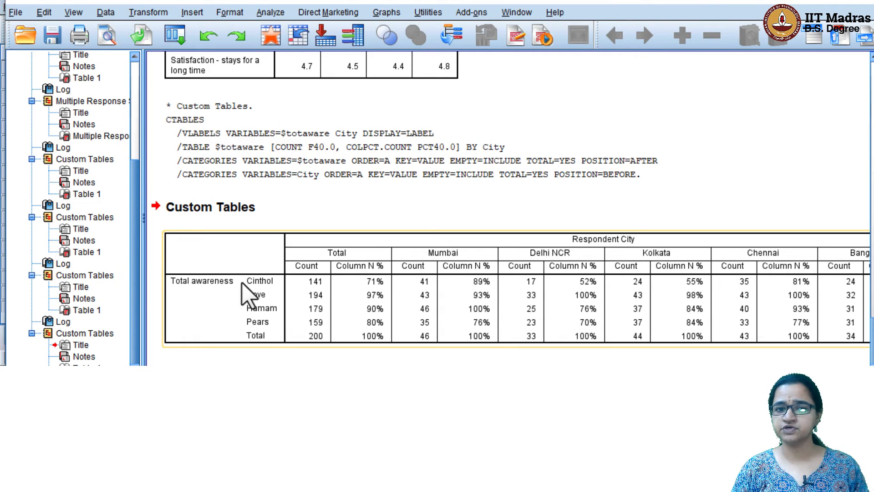
Reopen Custom Tables and remove Respondent City from the columns
left_click(275, 12)
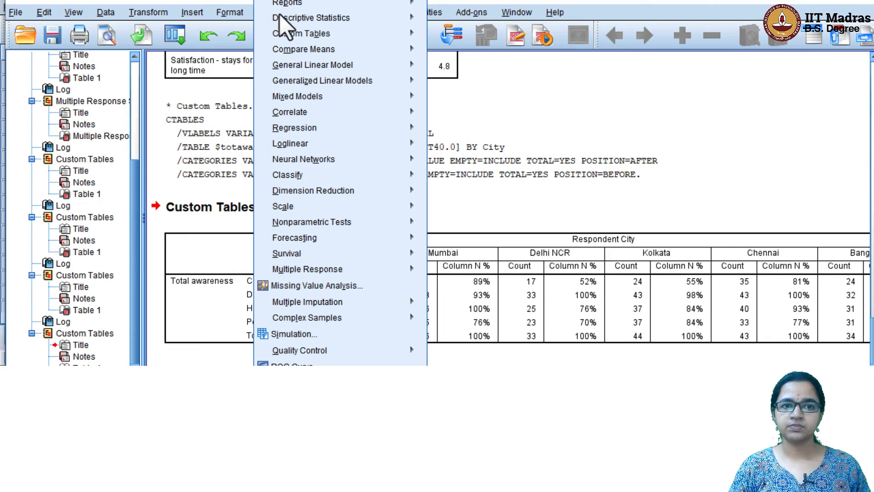
mouse_move(324, 37)
left_click(455, 36)
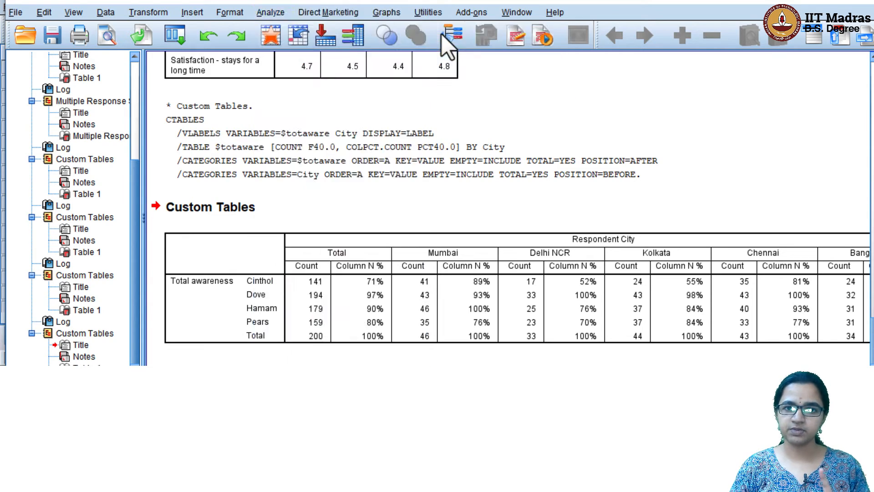
left_click_drag(311, 91, 229, 75)
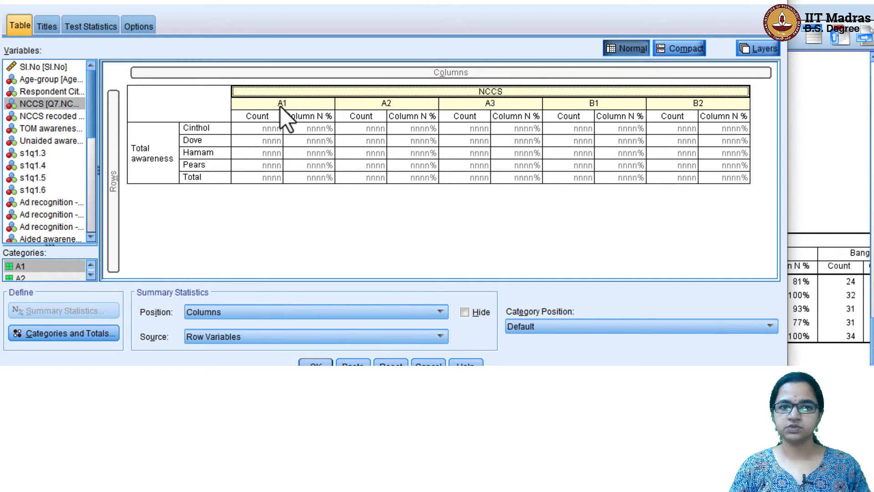
Add a Total column above the NCCS grades and run the table
left_click(90, 335)
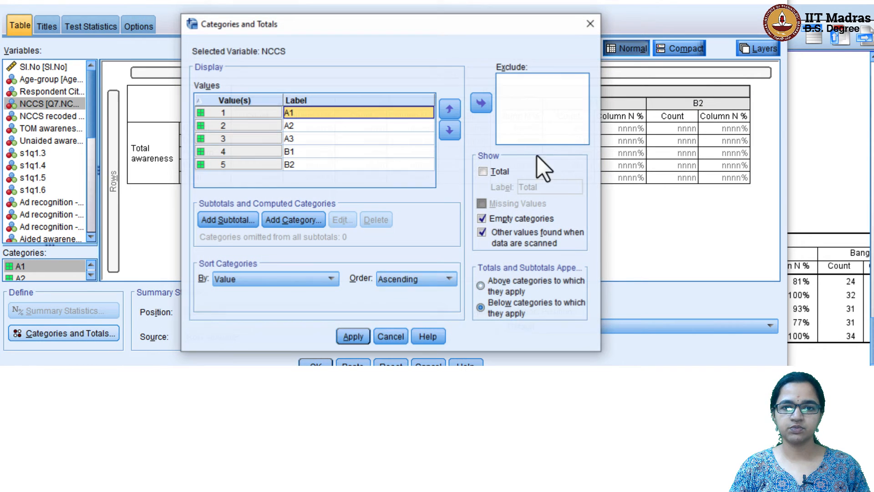
left_click(500, 171)
left_click(501, 285)
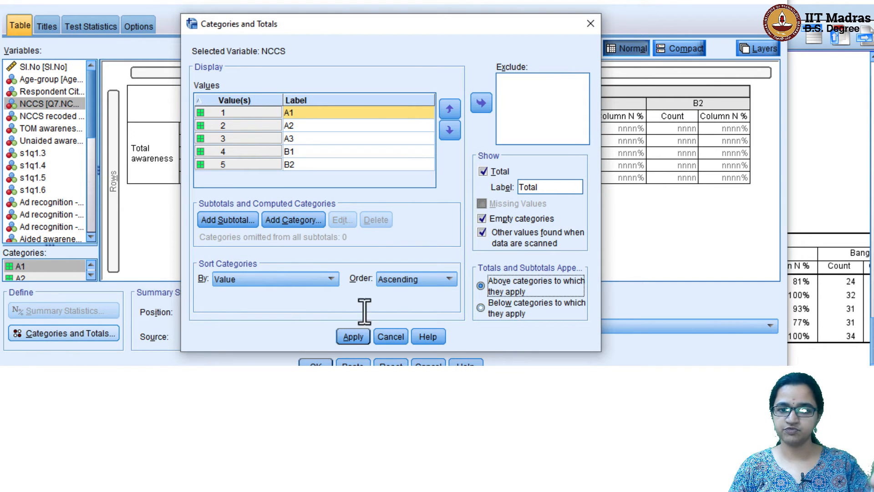
left_click(354, 338)
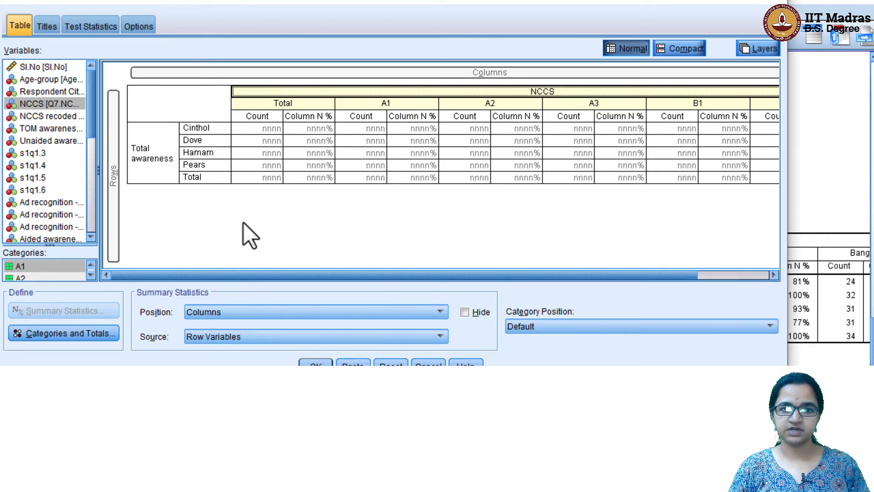
left_click(316, 363)
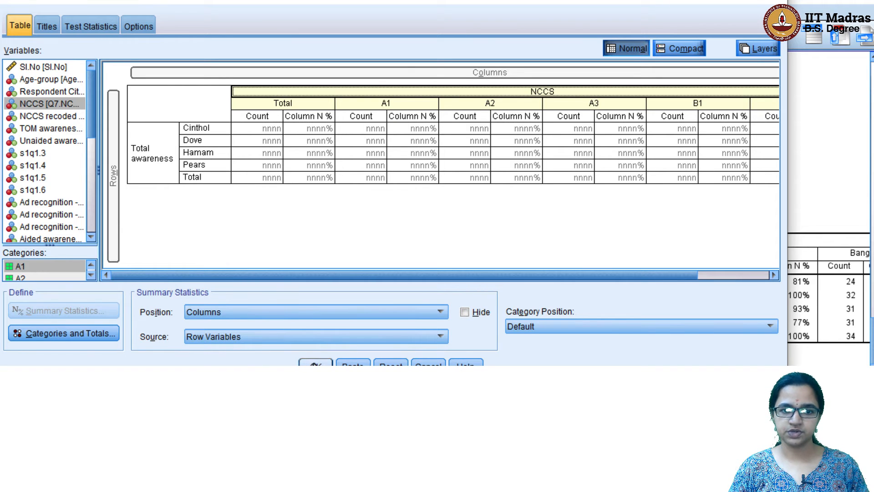
scroll(364, 300, "down", 1)
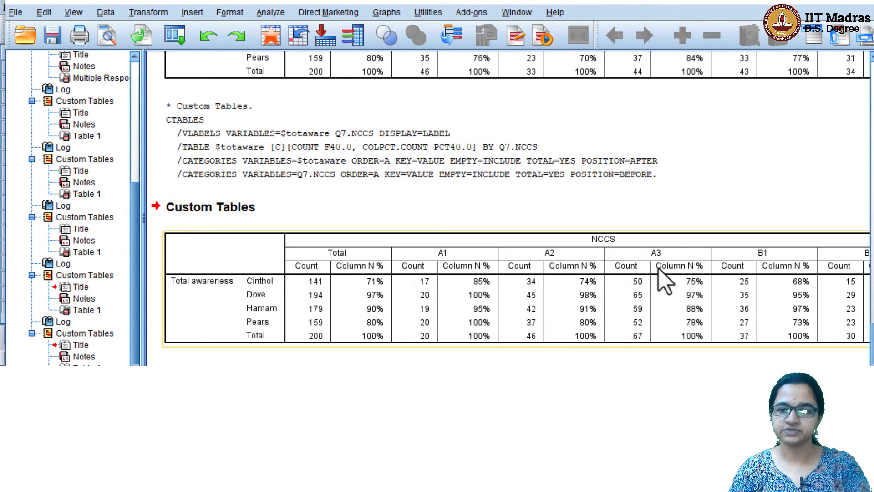
Review the Total awareness by NCCS output table, scrolling across its columns
left_click(507, 223)
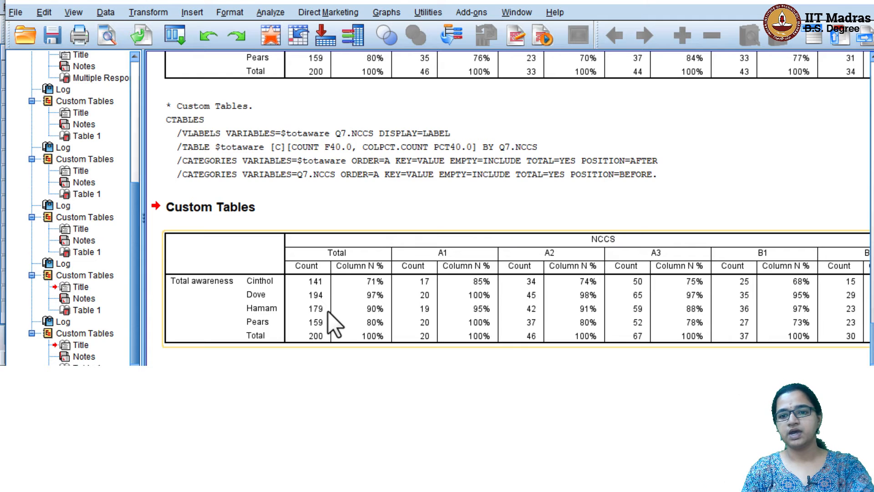
scroll(508, 208, "right", 2)
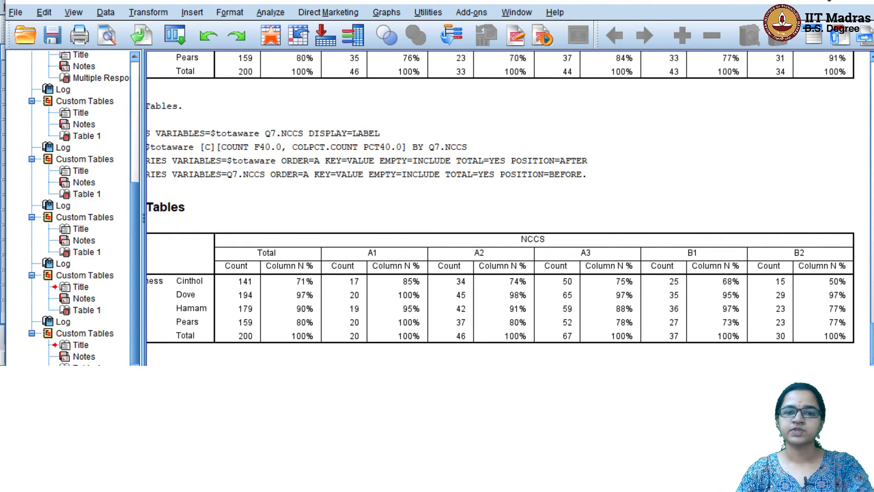
scroll(509, 197, "left", 2)
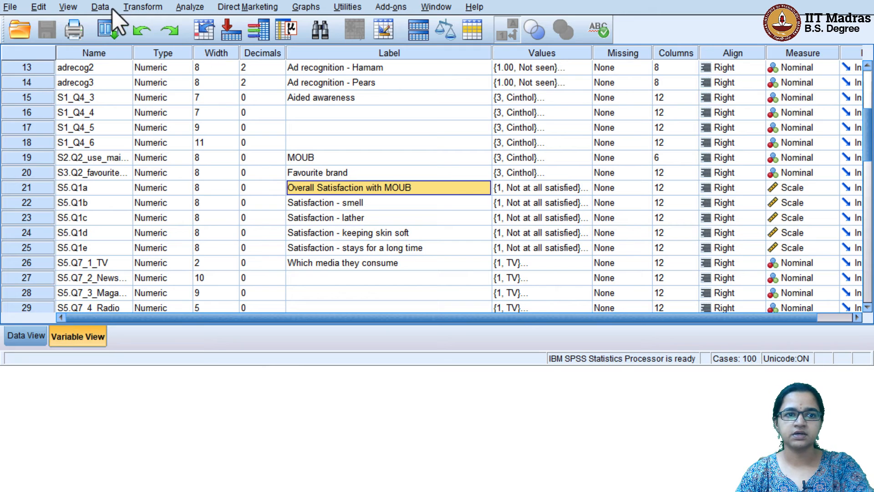
Locate and select the Q7.NCCS variable row in Variable View
left_click(140, 8)
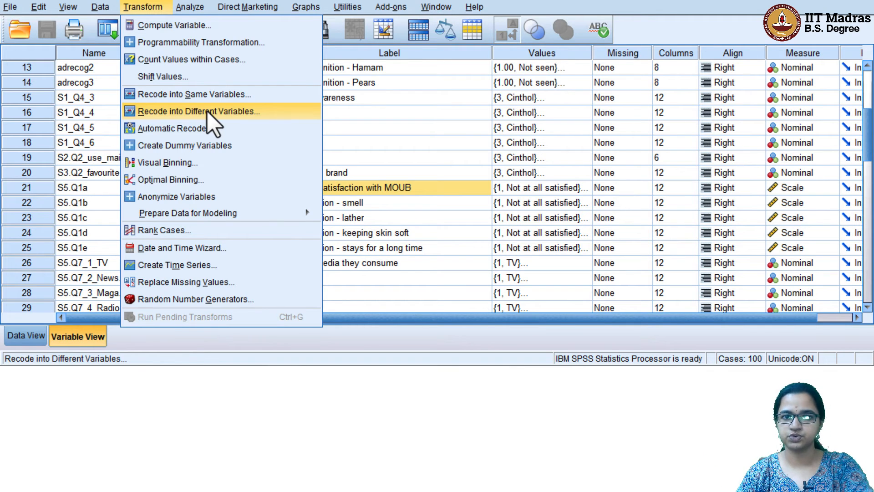
left_click(438, 127)
scroll(439, 127, "up", 4)
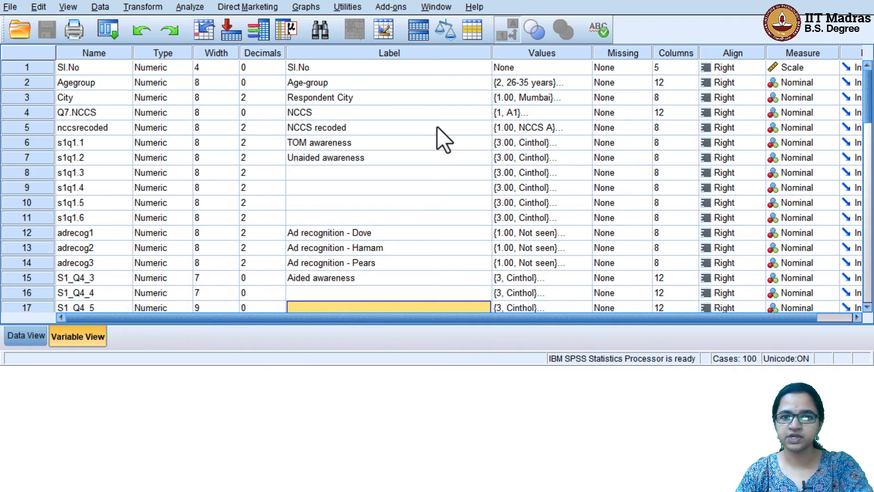
left_click(302, 131)
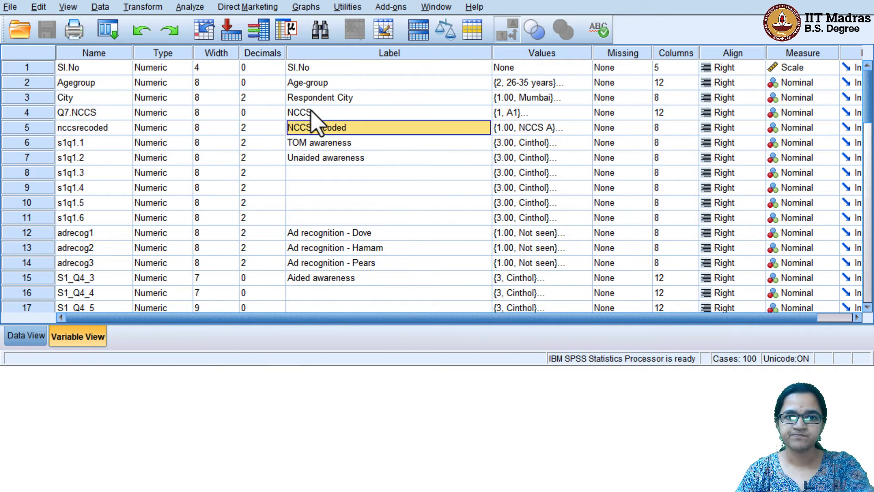
left_click(313, 116)
left_click(29, 112)
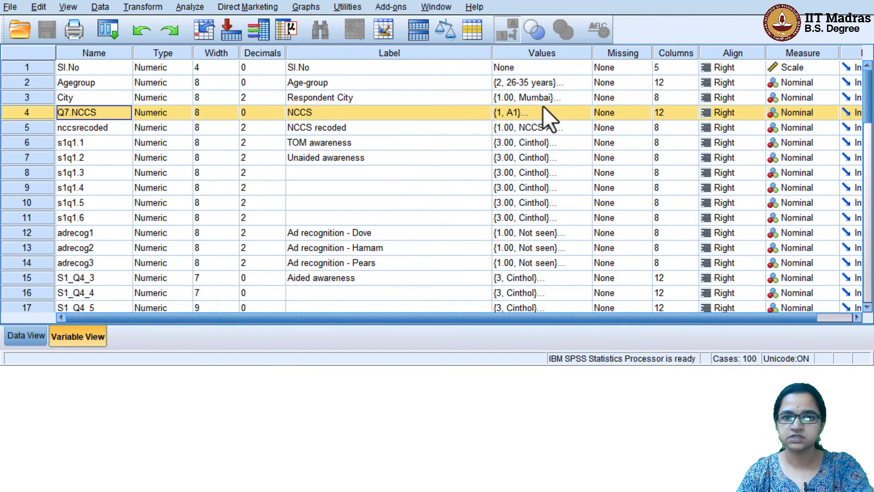
Confirm Q7.NCCS value labels run from 1 = A1 to 5 = B2
left_click(583, 113)
left_click(584, 114)
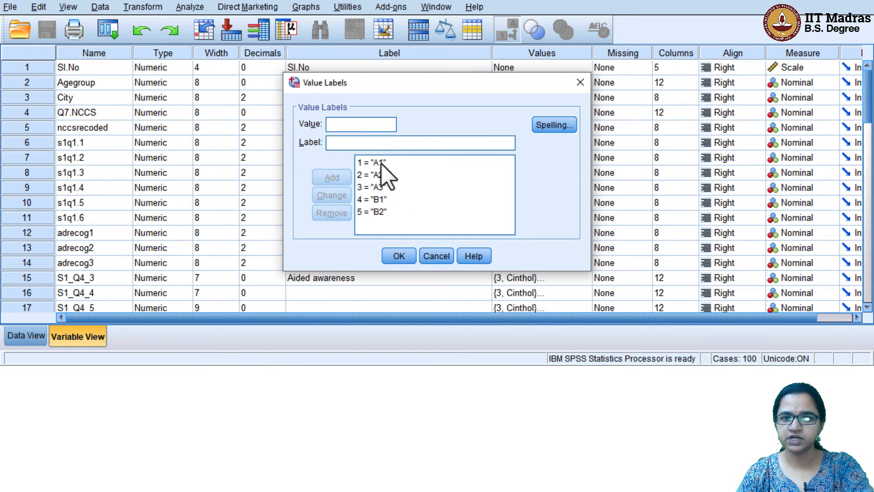
left_click(397, 256)
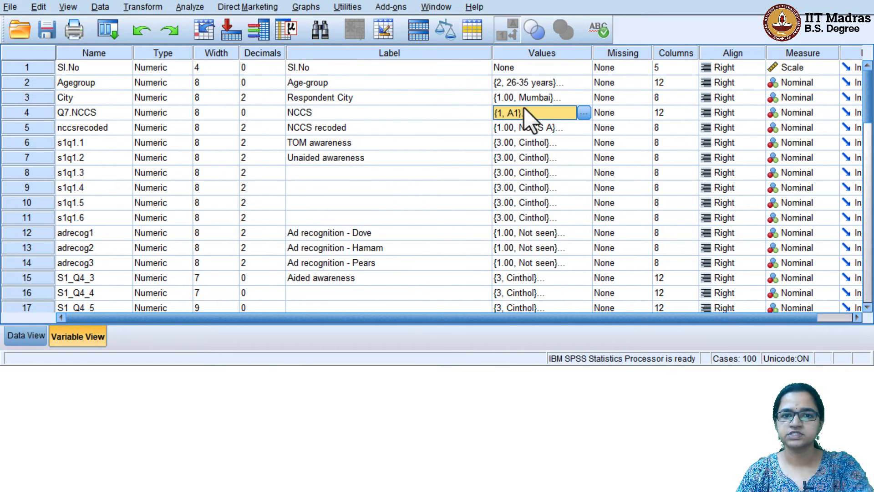
left_click(137, 10)
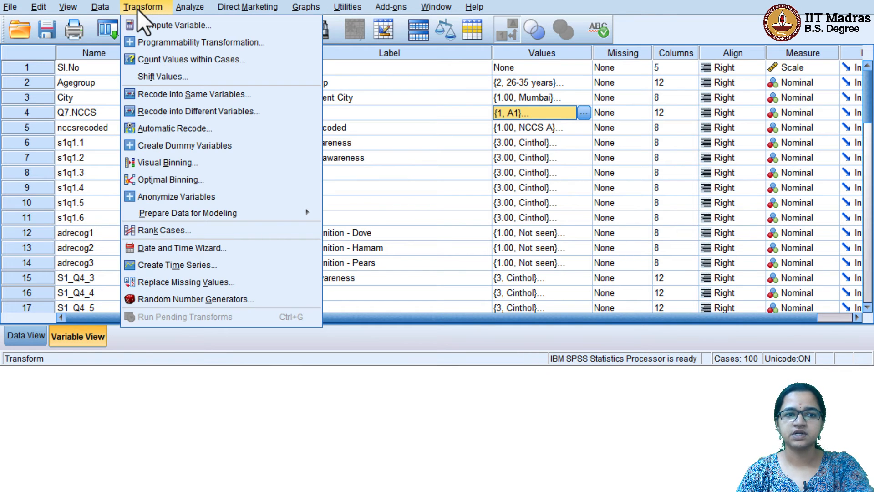
Start a Recode into Different Variables with Q7.NCCS as the input variable
left_click(221, 112)
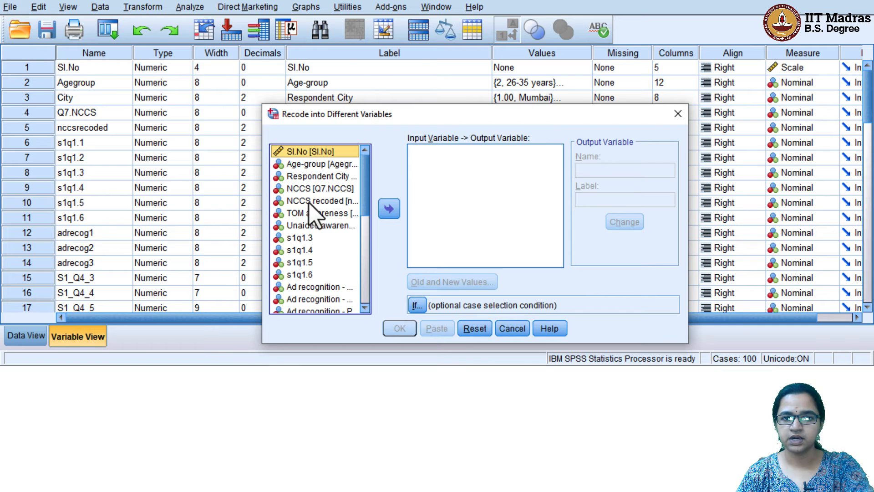
left_click(314, 188)
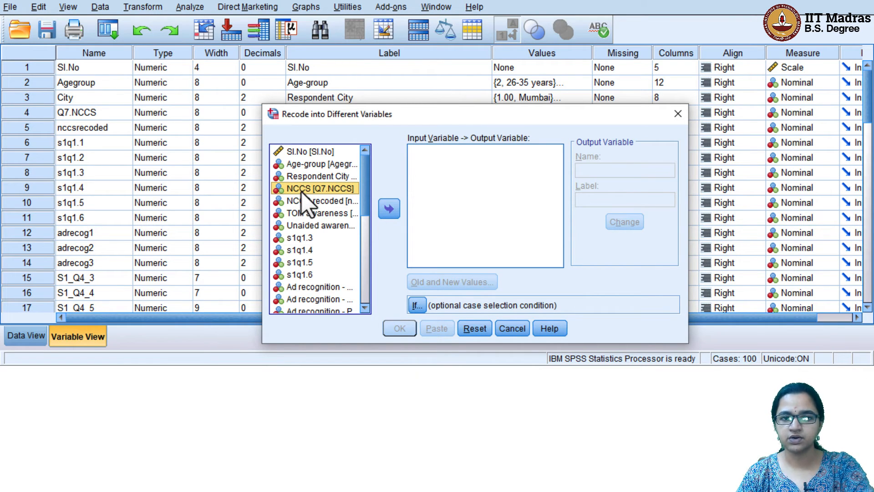
left_click(388, 209)
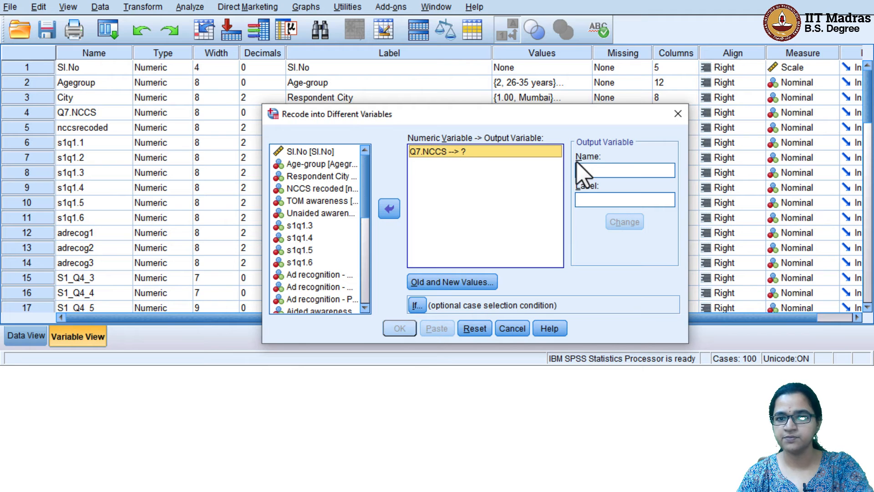
Name the output variable NCCS2 with label 'NCCS clubbed' and apply the change
left_click(596, 173)
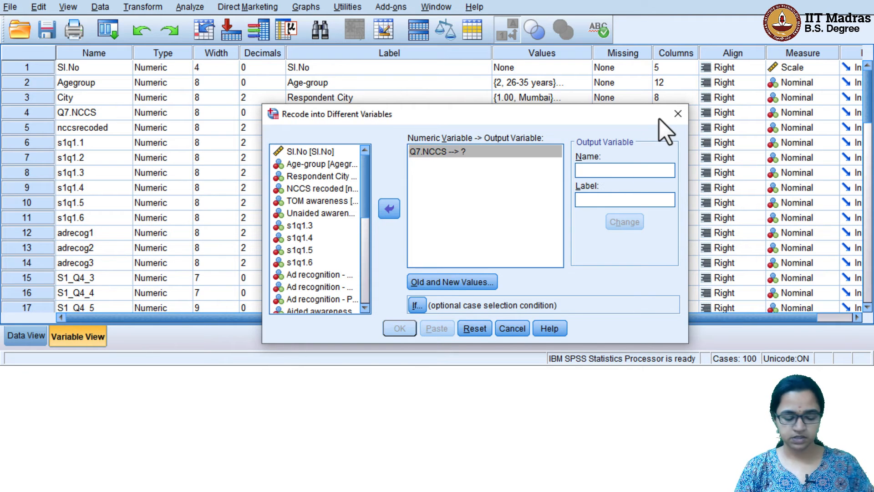
type("NCCS")
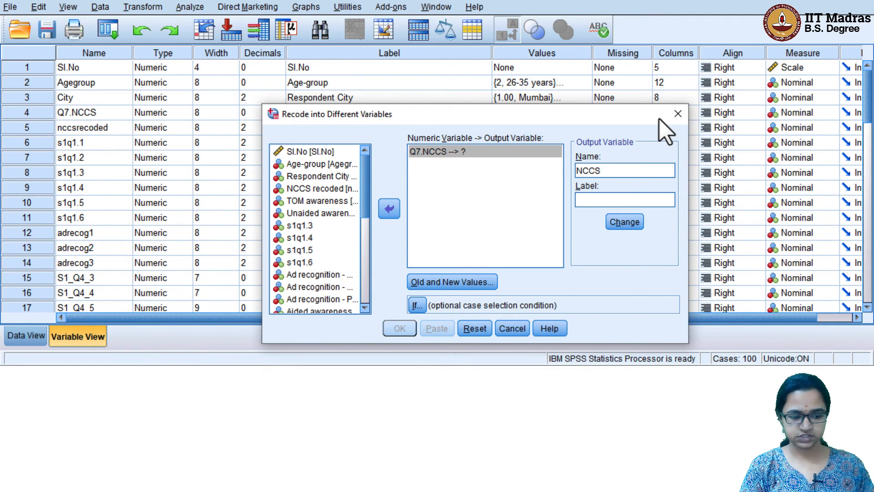
type("2")
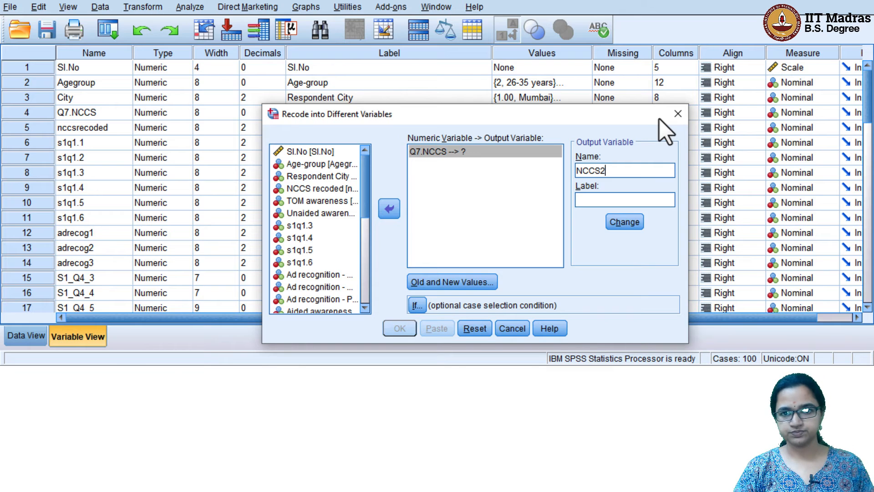
key("Tab")
type("NCCS")
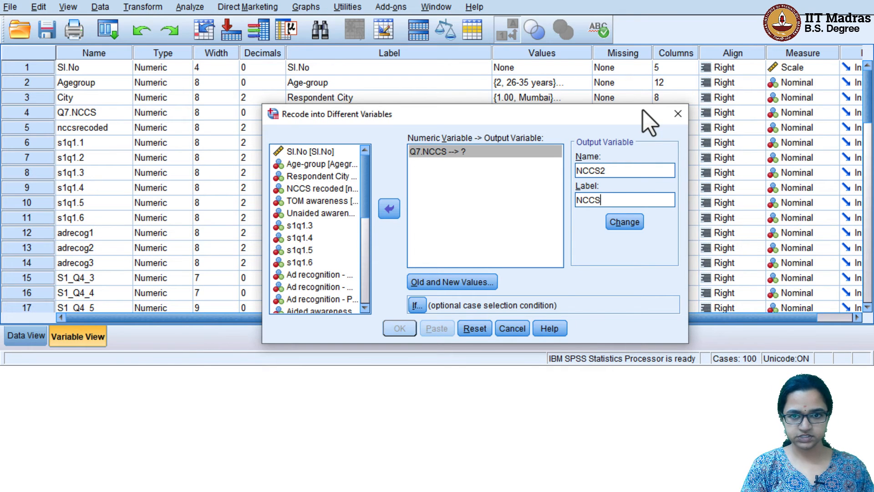
type(" clubbed")
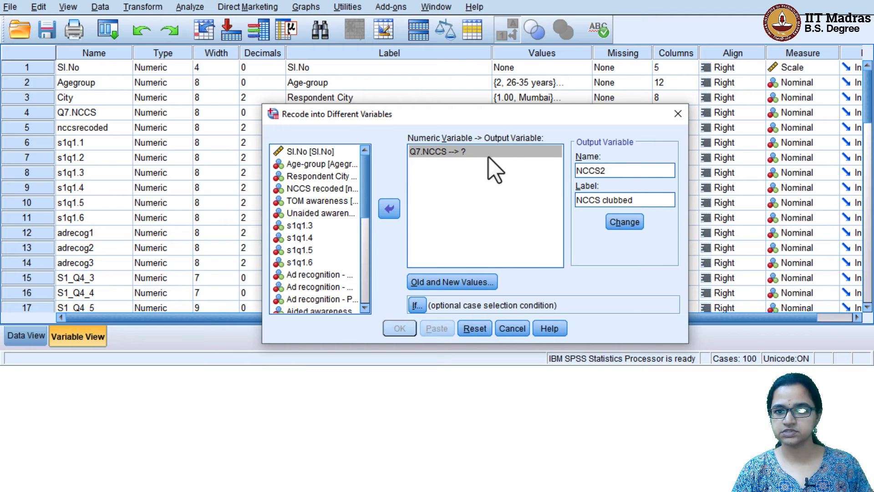
left_click(626, 221)
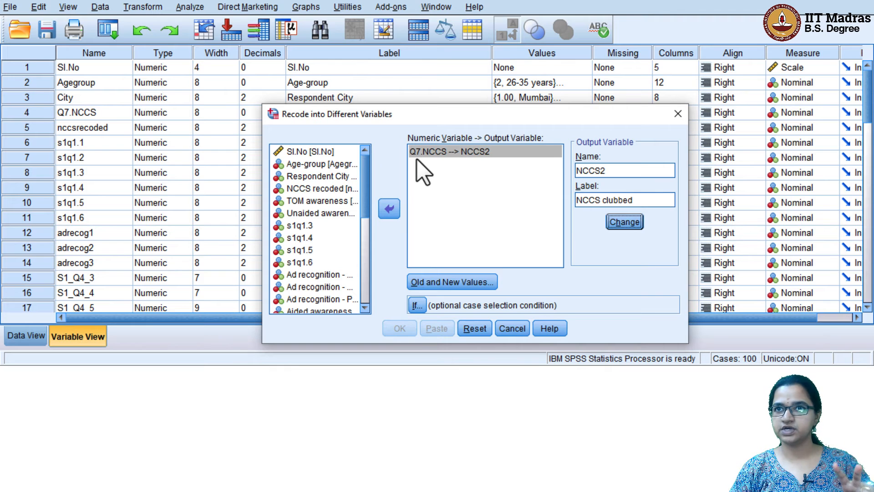
left_click(467, 285)
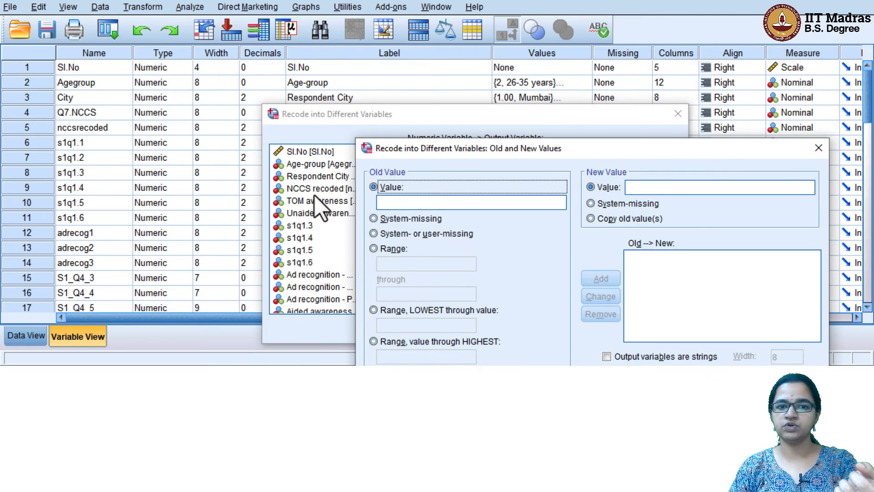
Map old NCCS values 1 and 2 to new value 1
left_click(437, 205)
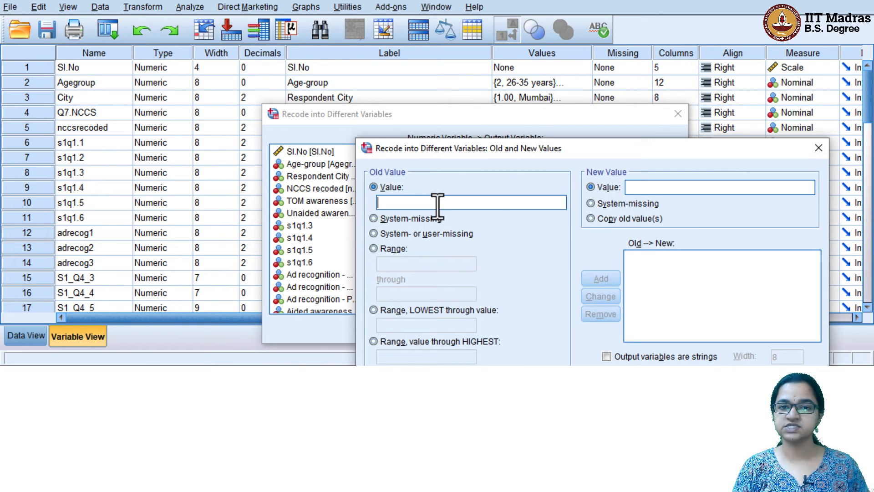
type("1")
key("Tab")
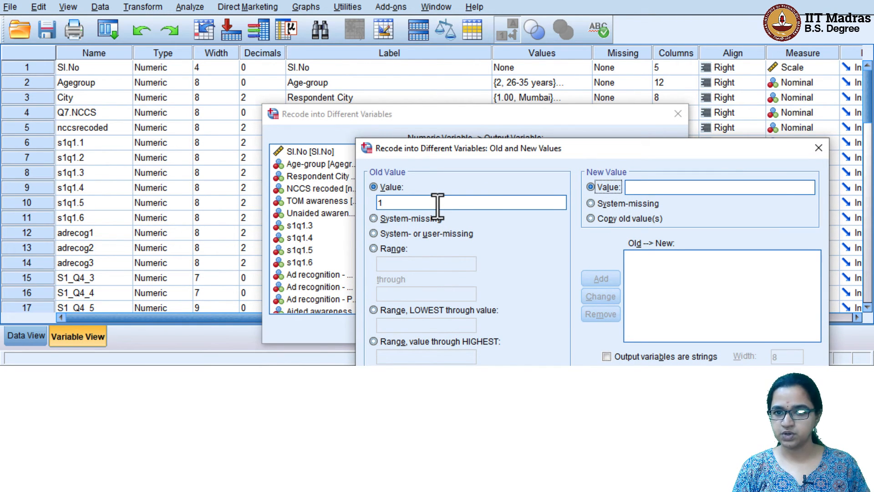
key("Tab")
type("1")
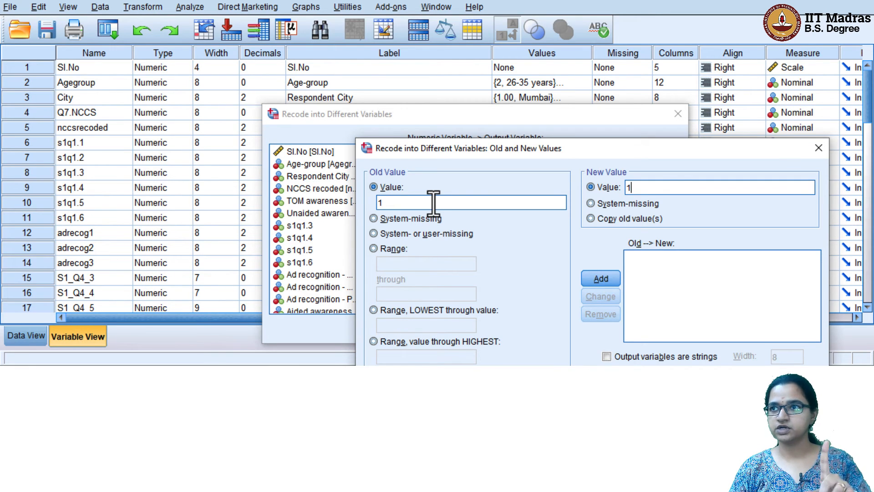
left_click(600, 278)
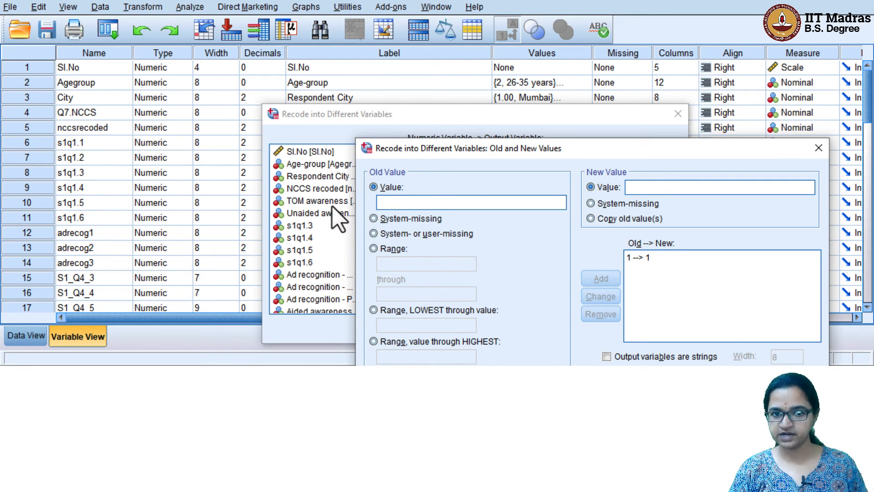
type("2")
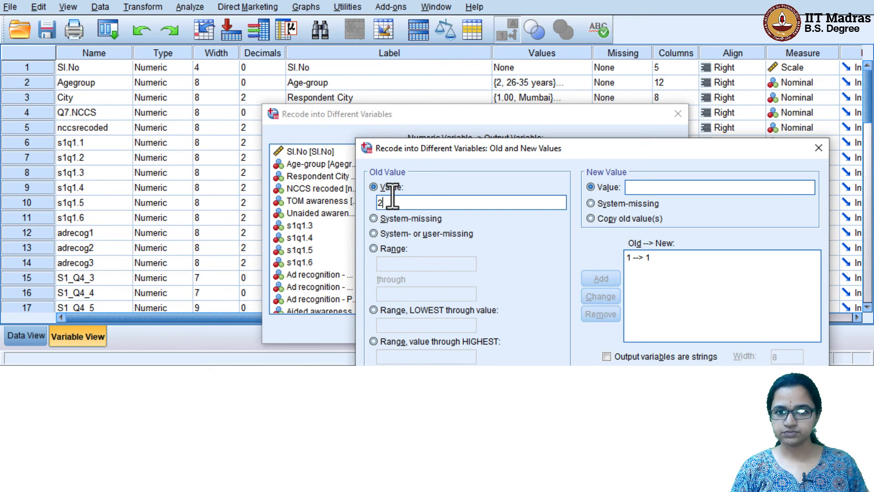
key("Tab")
key("Tab")
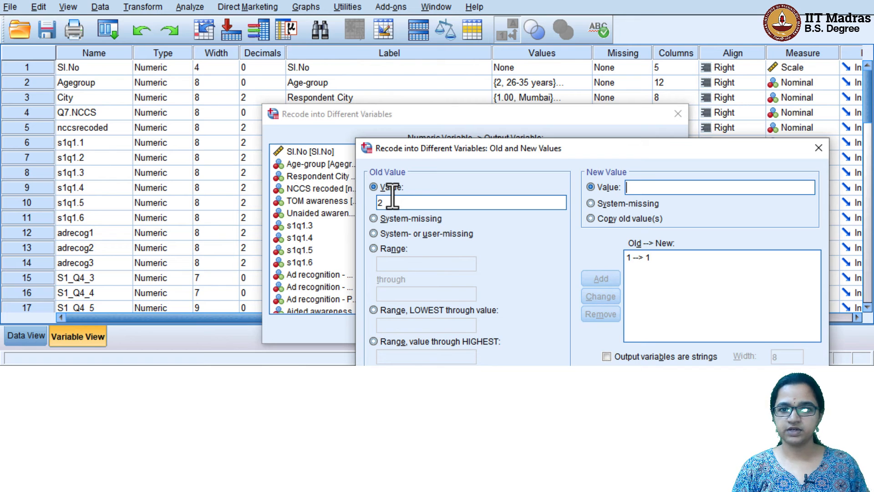
type("1")
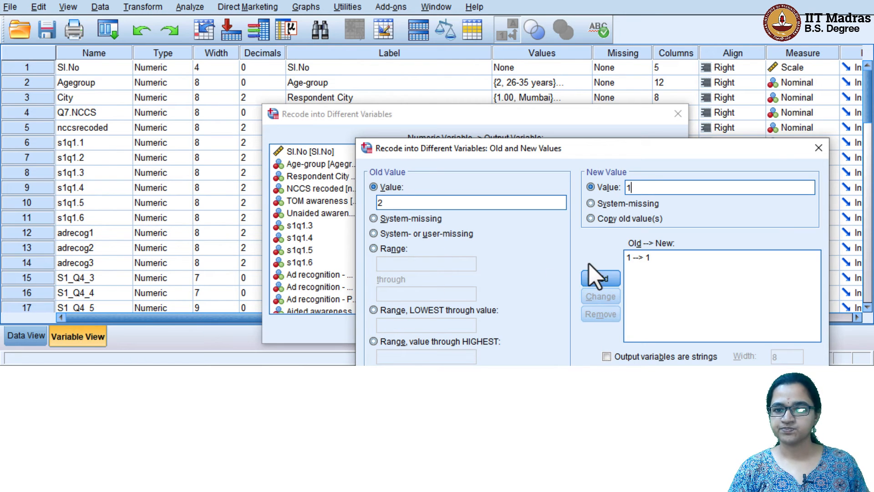
left_click(605, 277)
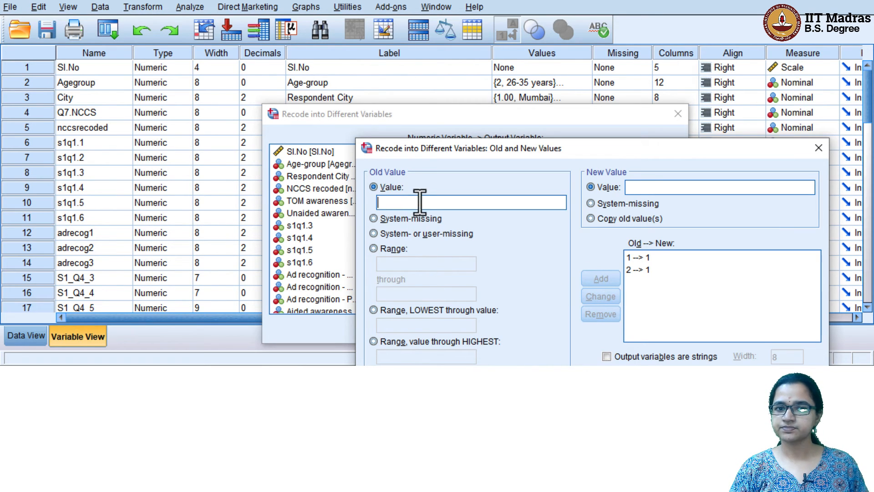
Map old values 3, 4 and 5 to new value 2 and confirm the mappings
type("3")
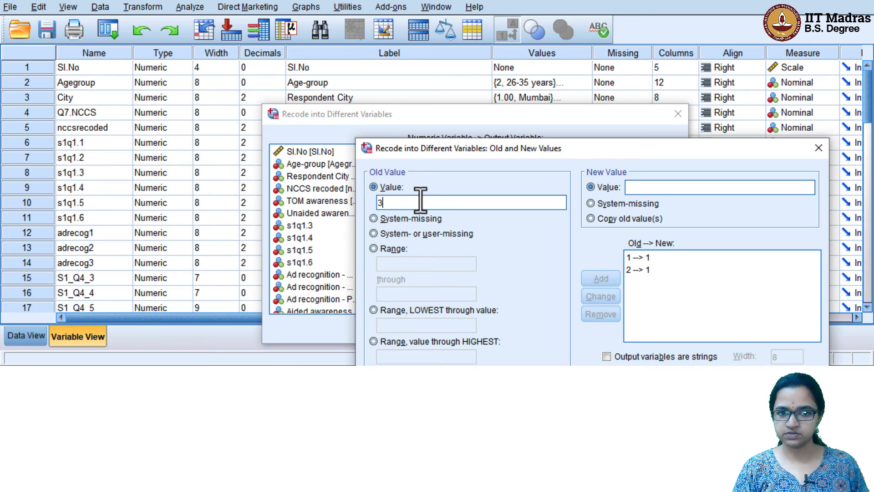
key("Tab")
key("Tab")
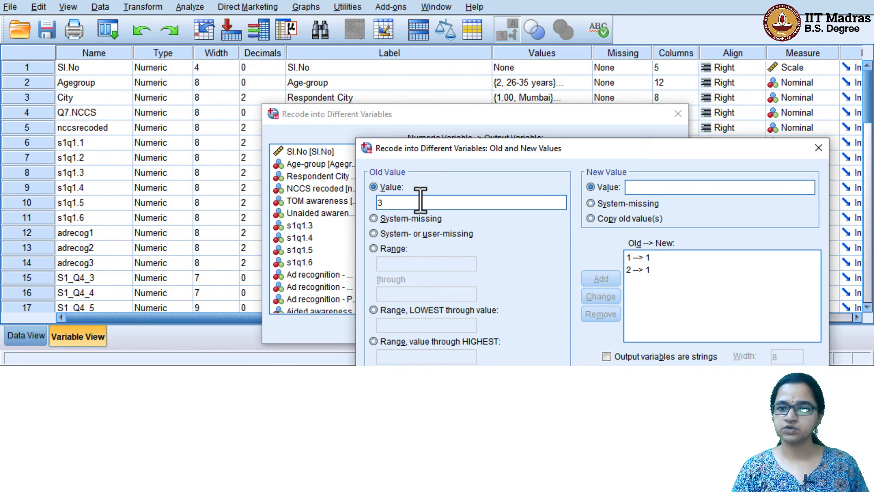
type("2")
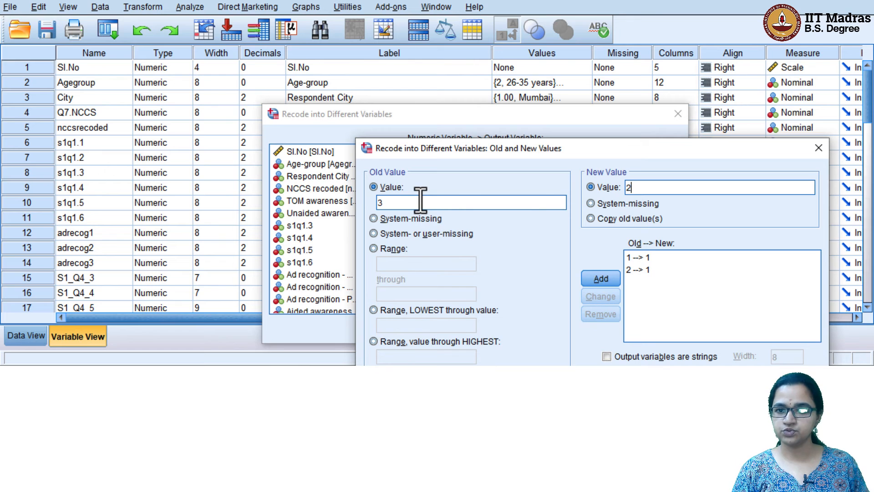
left_click(605, 276)
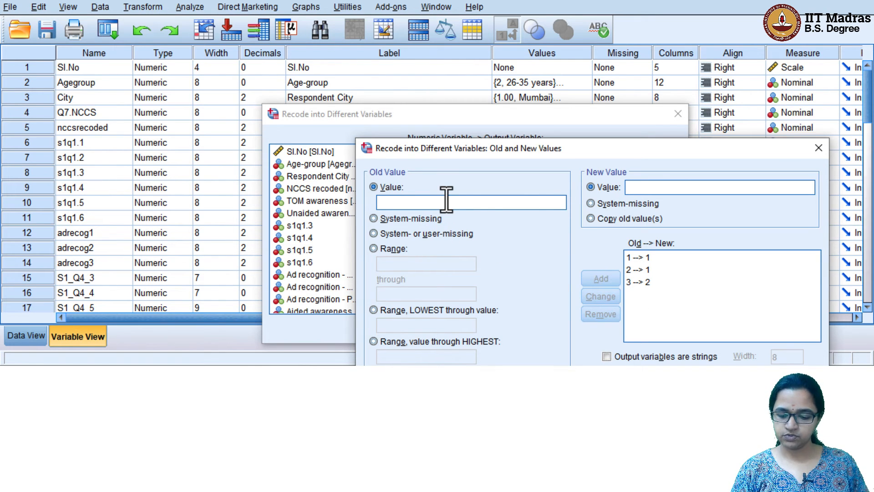
type("4")
key("Tab")
key("Tab")
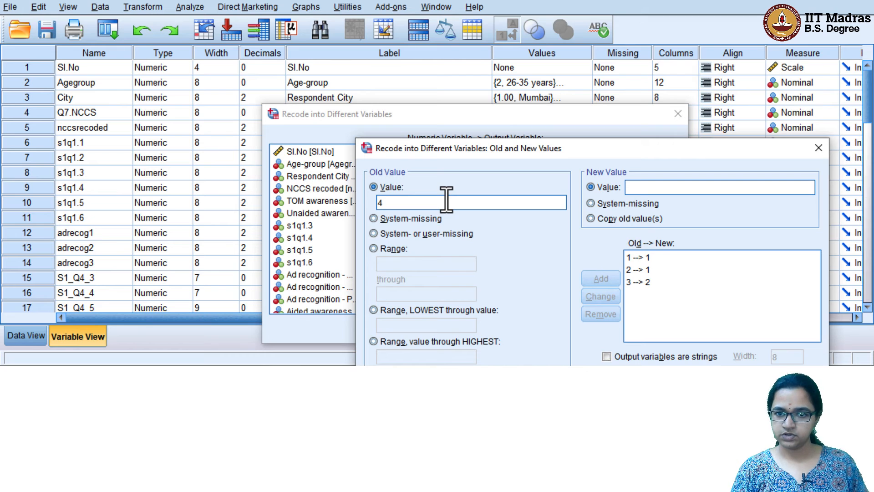
type("2")
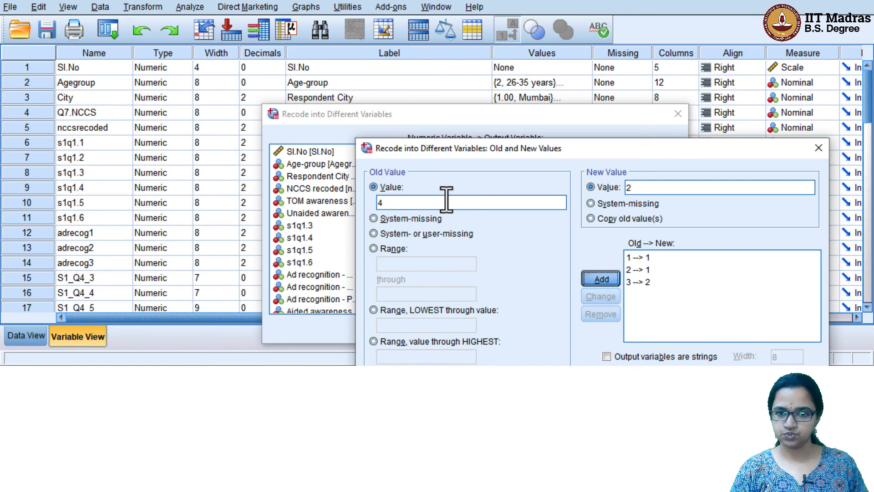
key("alt+a")
type("5")
key("Tab")
key("Tab")
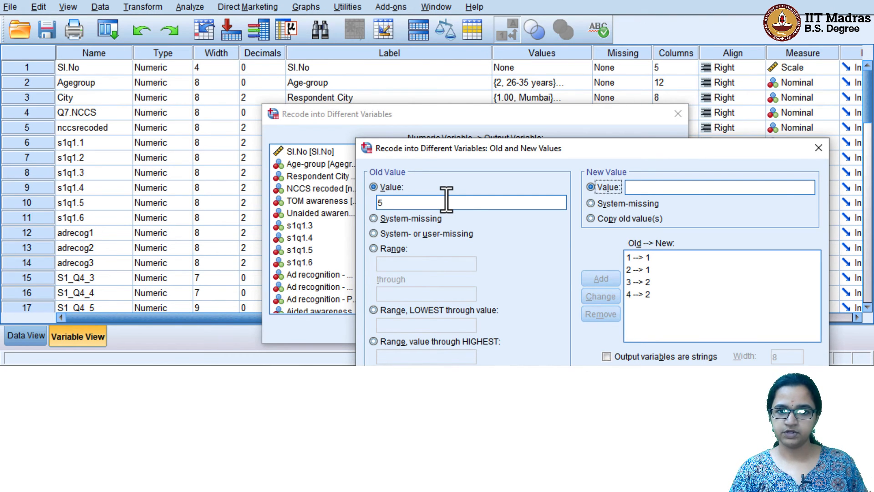
type("2")
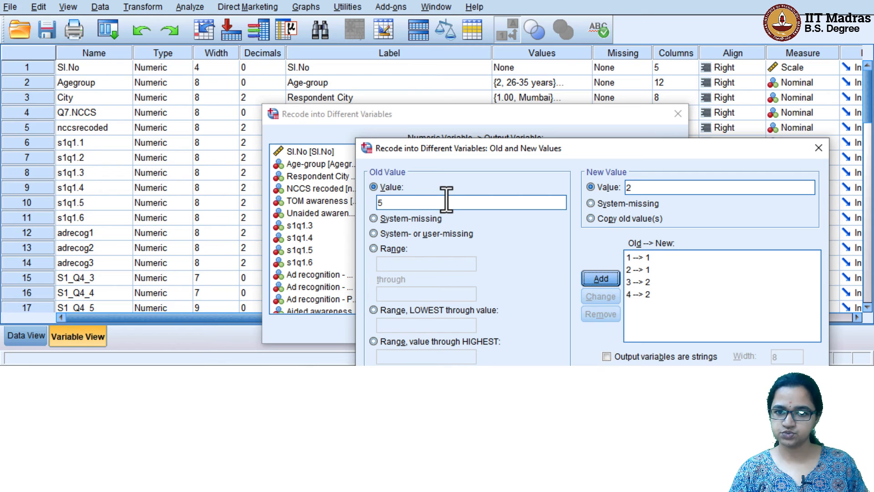
left_click(591, 278)
left_click_drag(616, 143, 538, 70)
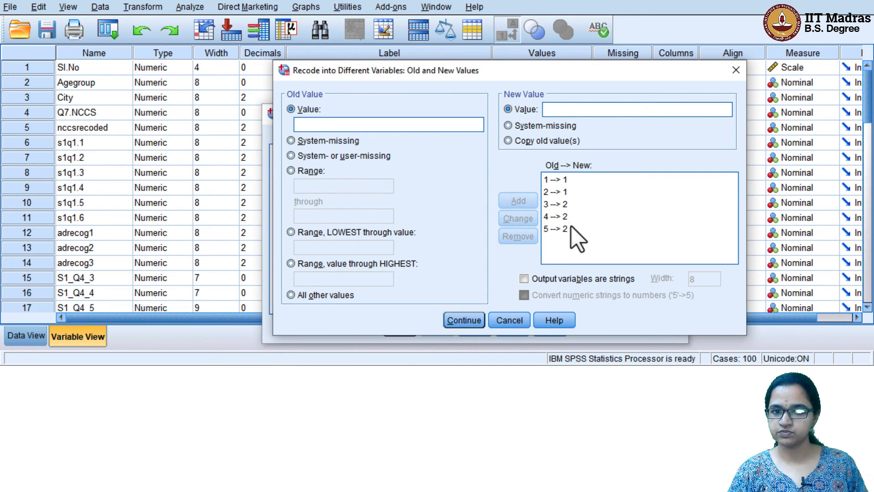
left_click(462, 324)
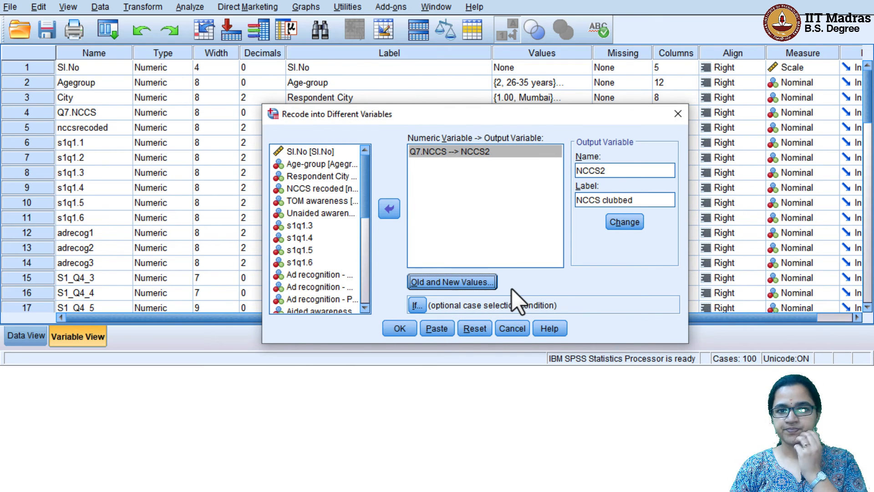
Run the recode and review the RECODE syntax for NCCS2 in the output
left_click(400, 328)
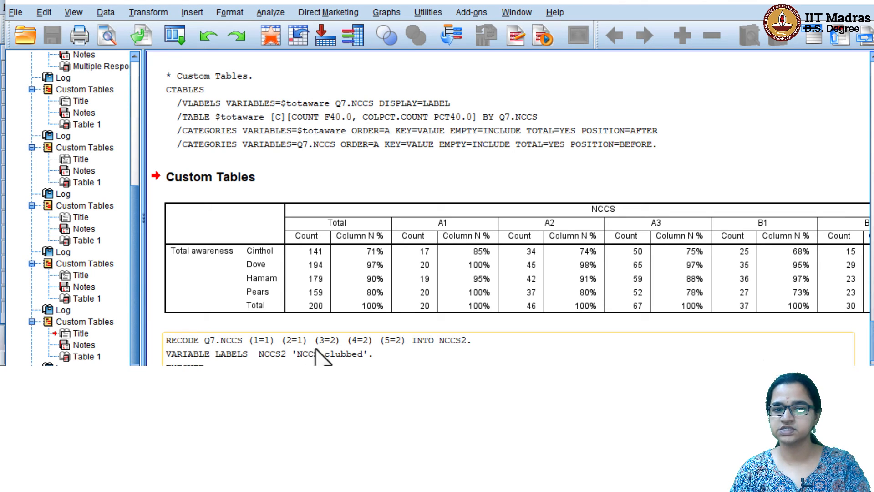
scroll(318, 355, "down", 1)
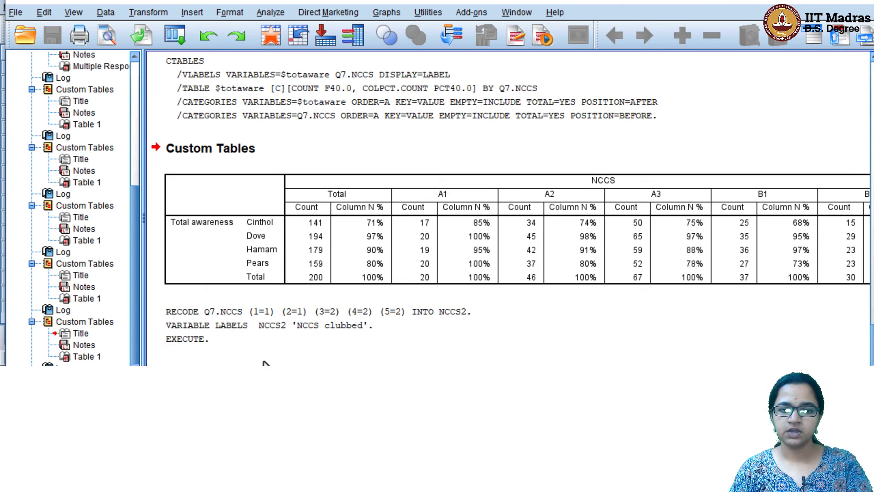
Save the data file and scroll Variable View down to the new NCCS2 variable at row 34
left_click(802, 1)
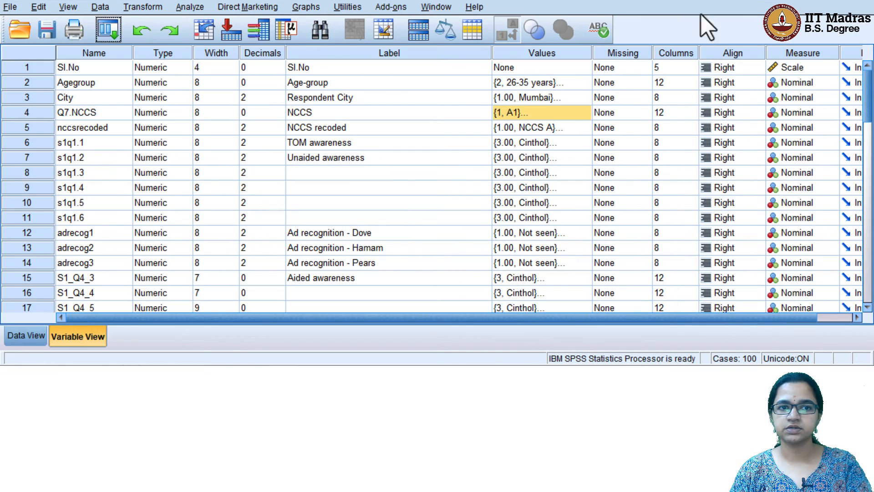
left_click(47, 31)
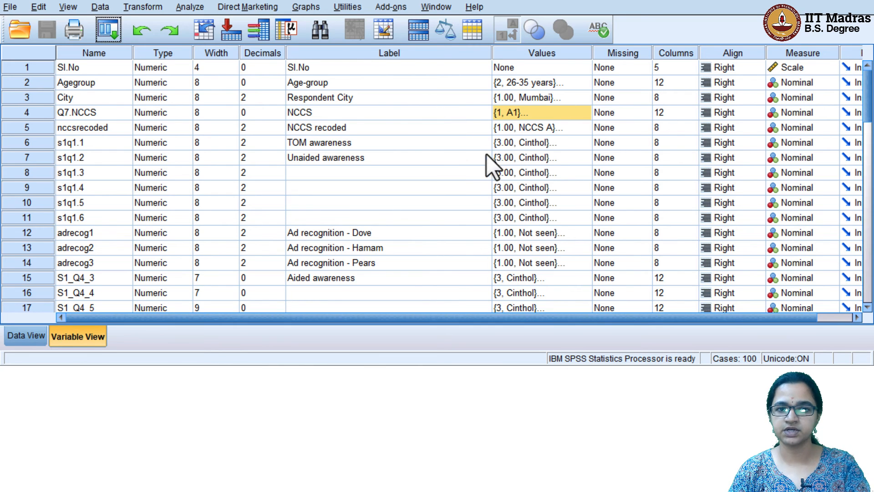
left_click(302, 113)
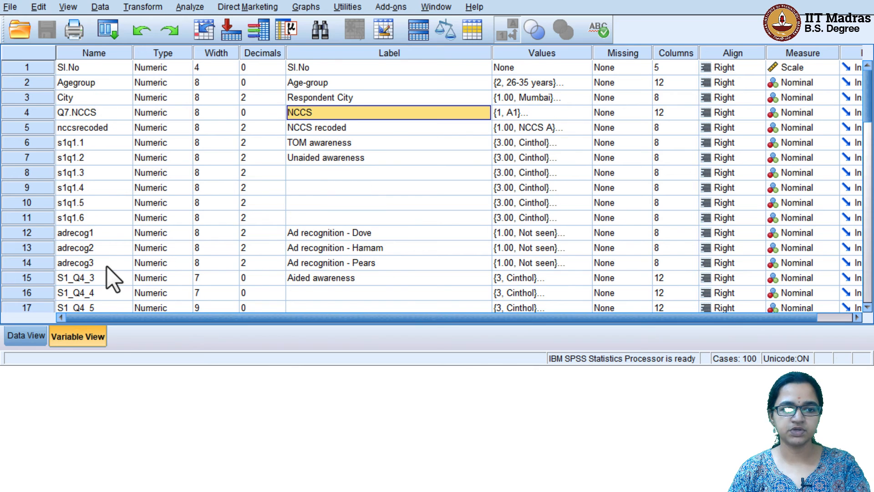
scroll(108, 266, "down", 6)
scroll(107, 267, "down", 2)
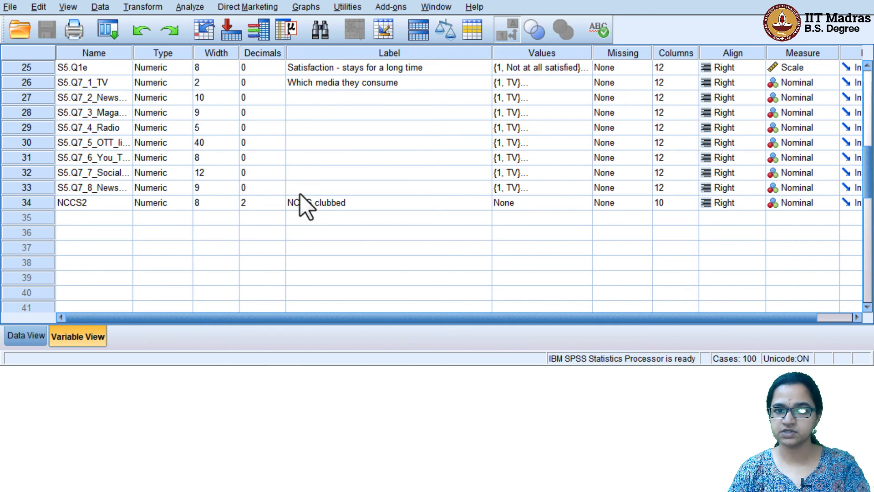
left_click(97, 203)
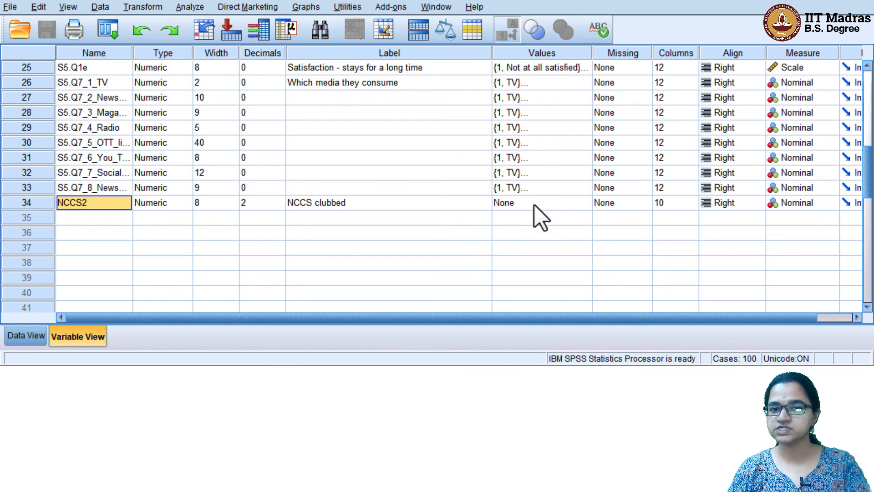
Label NCCS2 values 1 = TG1 and 2 = TG2, then save the data file
double_click(584, 204)
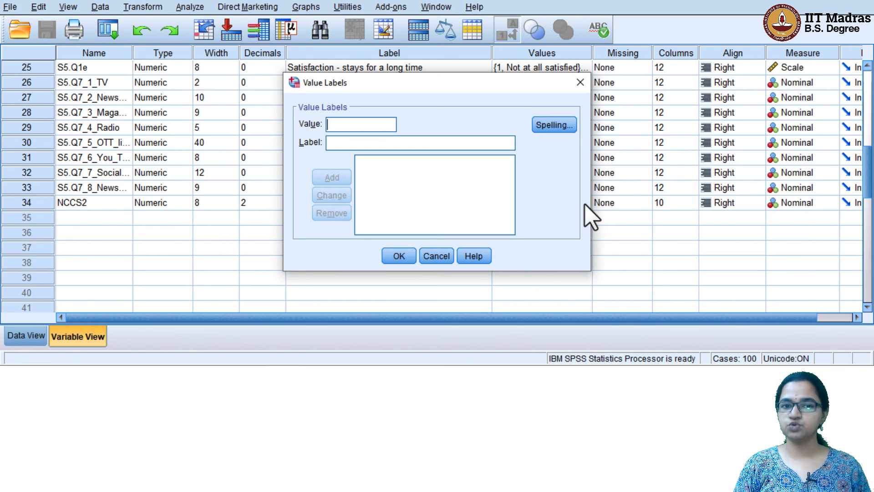
type("1")
key("Tab")
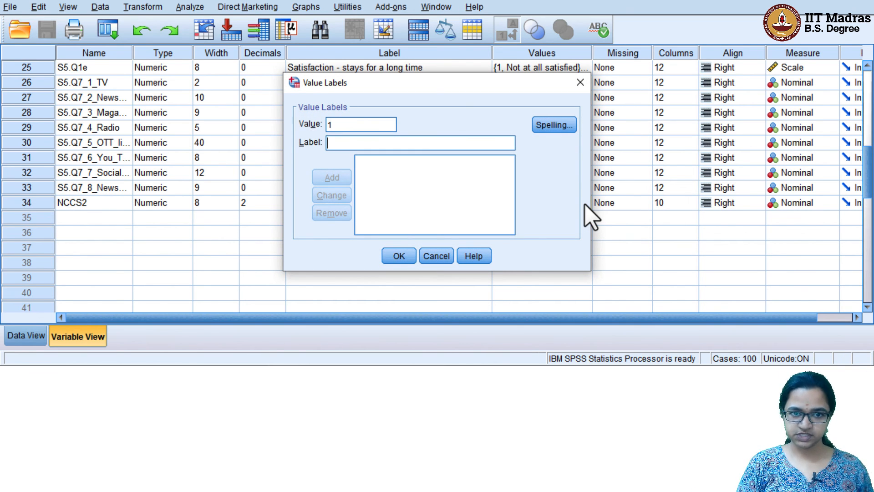
type("TG1")
key("Return")
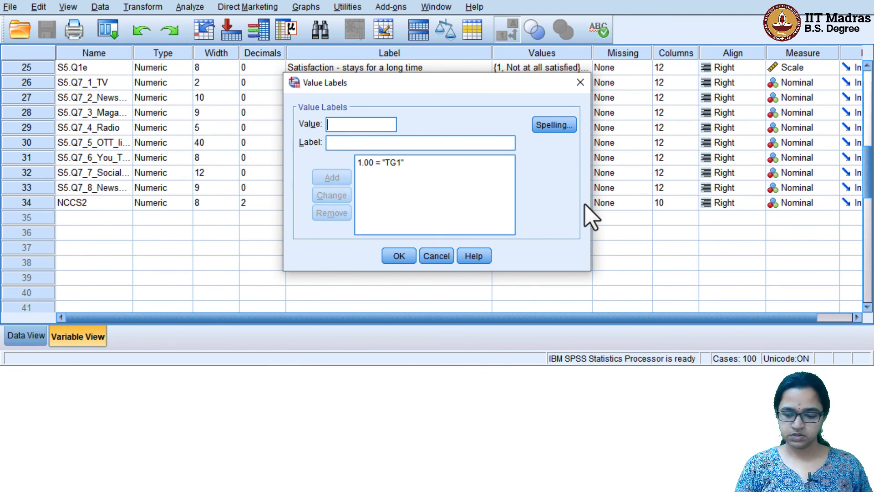
type("2")
key("Tab")
type("TG2")
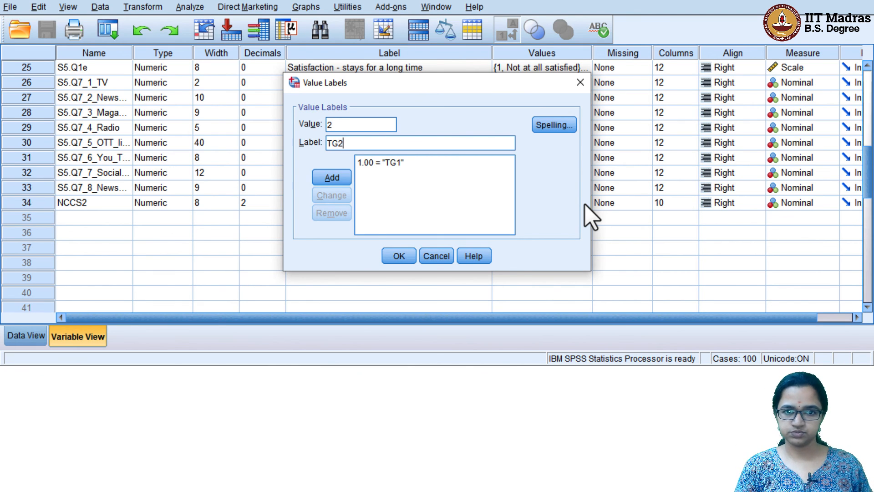
key("Return")
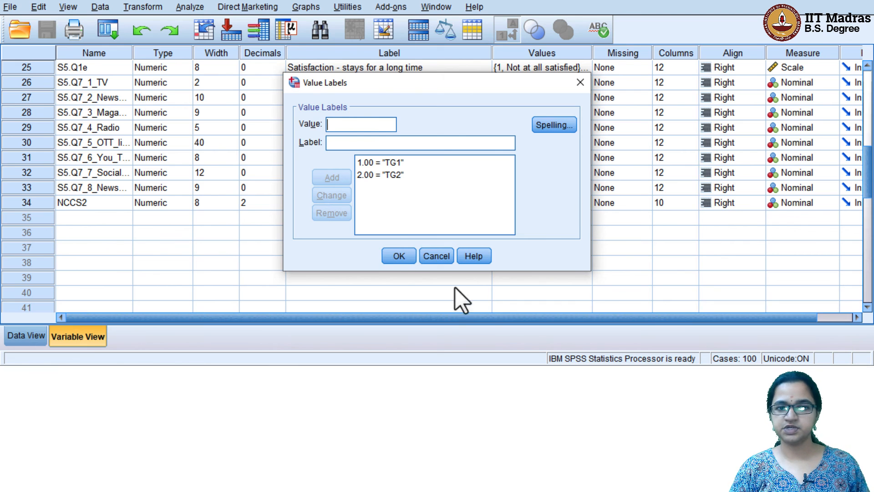
left_click(401, 256)
left_click(424, 208)
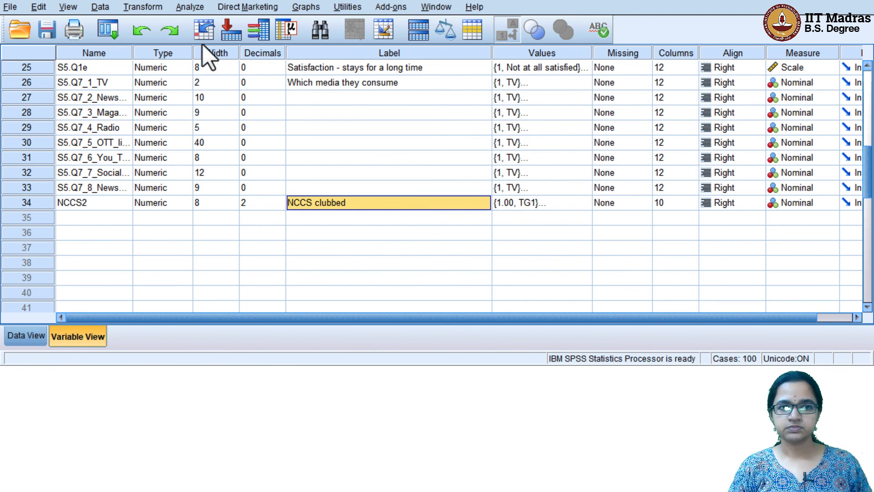
left_click(47, 30)
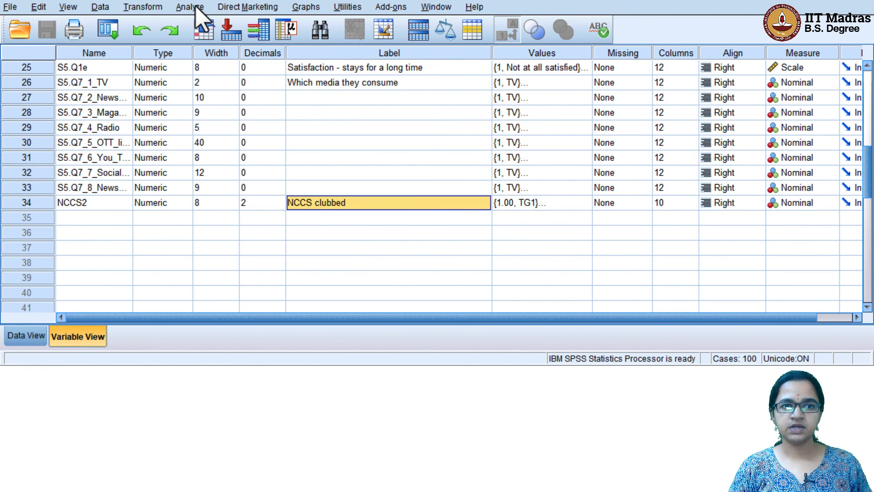
Start a Custom Table with NCCS clubbed replacing NCCS in the columns
left_click(196, 8)
mouse_move(235, 35)
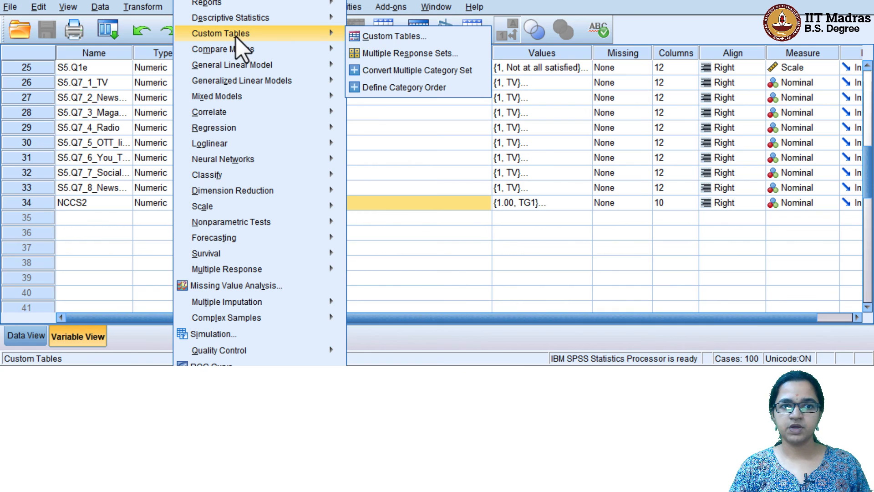
left_click(381, 38)
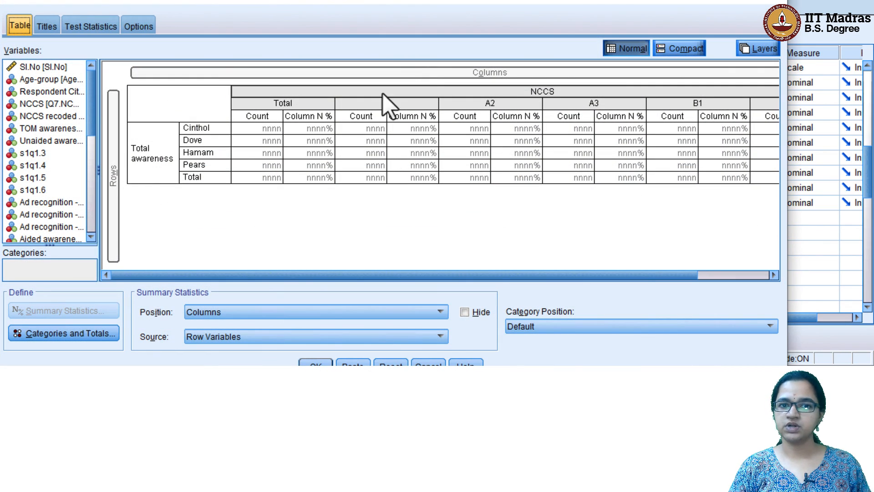
left_click_drag(436, 94, 285, 83)
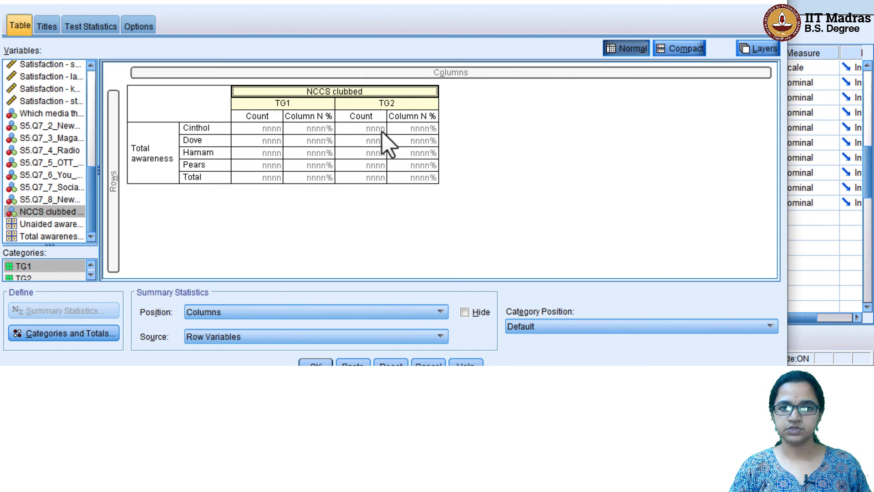
Add a Total for NCCS clubbed placed above TG1 and TG2, and generate the table
left_click(100, 331)
left_click(484, 172)
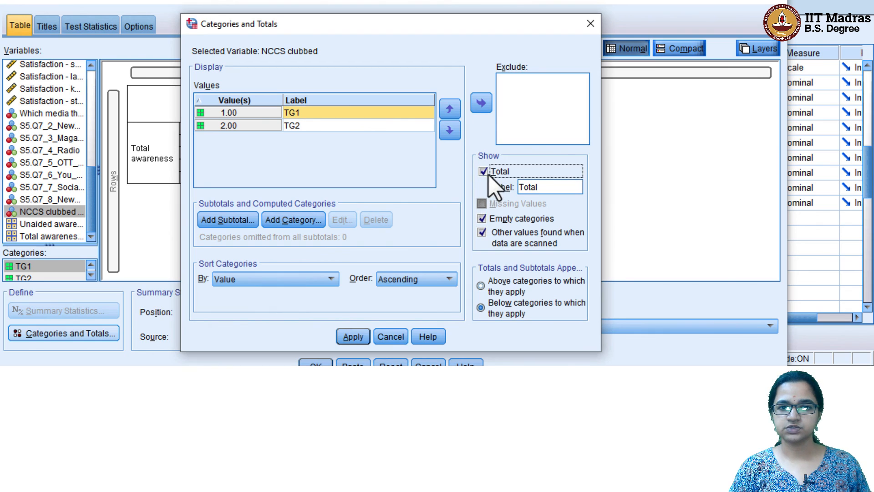
left_click(505, 291)
left_click(354, 338)
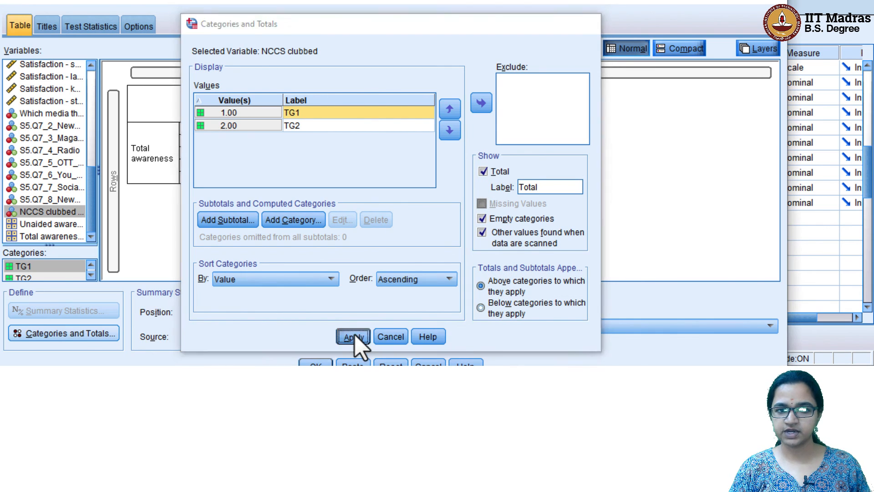
left_click(315, 364)
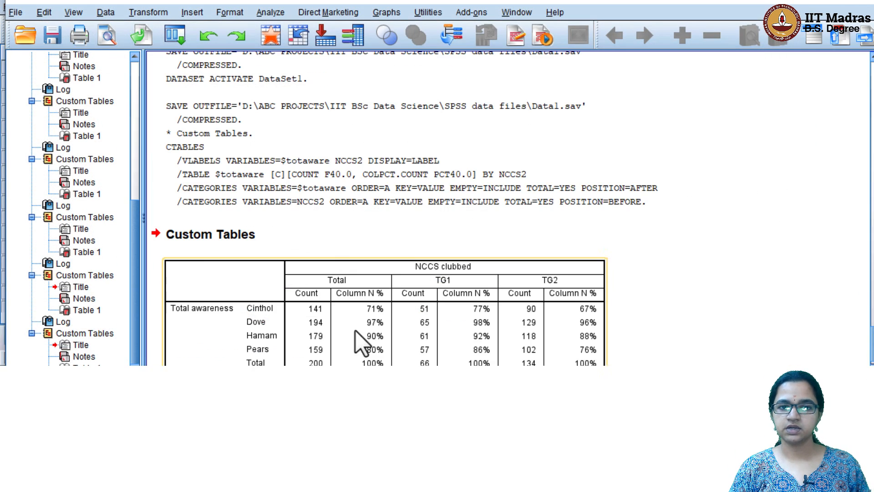
scroll(390, 286, "down", 1)
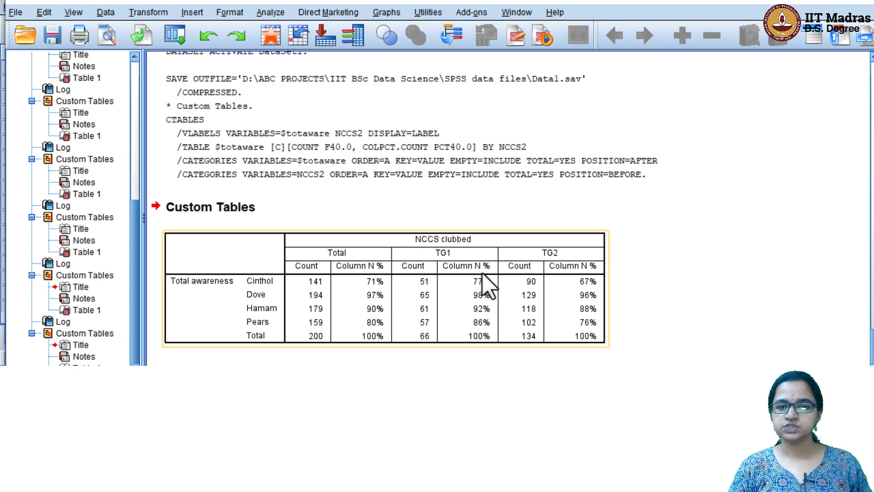